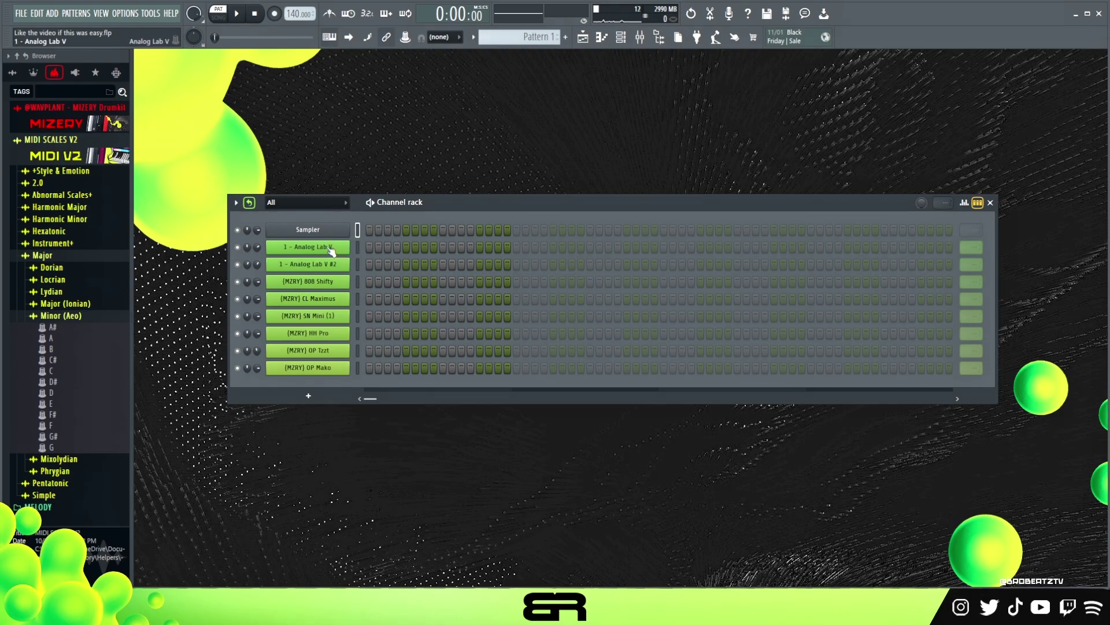
Audition the Bloodstein bells preset on the first Analog Lab V channel by playing a short phrase, and close the instrument
{"action": "left_click", "coordinate": [331, 248]}
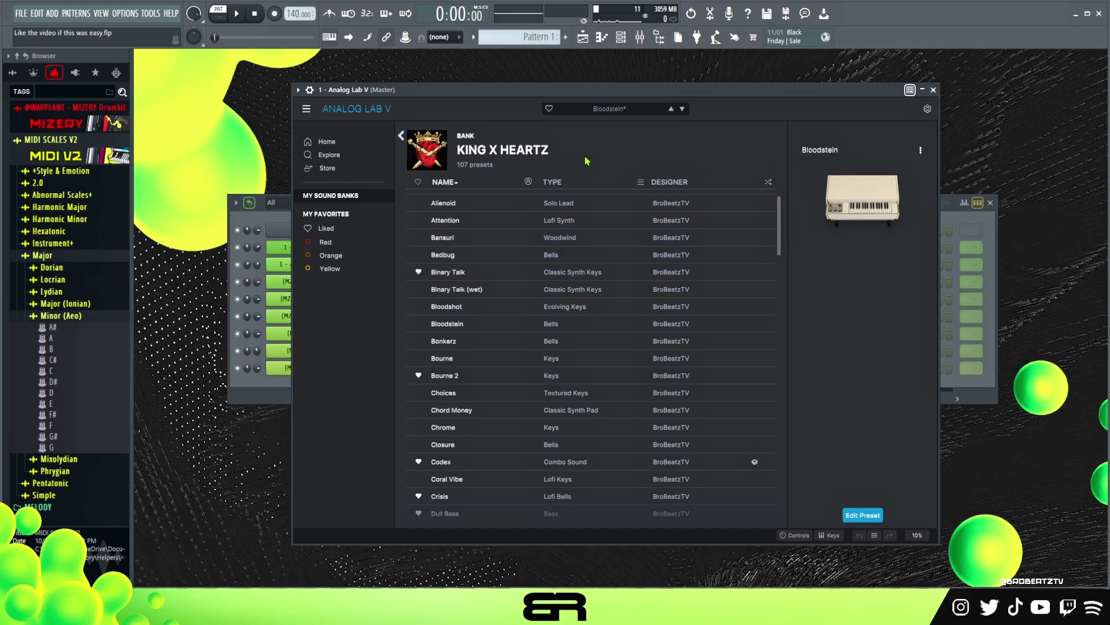
{"action": "key", "text": "e"}
{"action": "key", "text": "s"}
{"action": "key", "text": "f"}
{"action": "key", "text": "s"}
{"action": "key", "text": "e"}
{"action": "key", "text": "f"}
{"action": "key", "text": "s"}
{"action": "key", "text": "s"}
{"action": "key", "text": "e"}
{"action": "key", "text": "g"}
{"action": "key", "text": "s"}
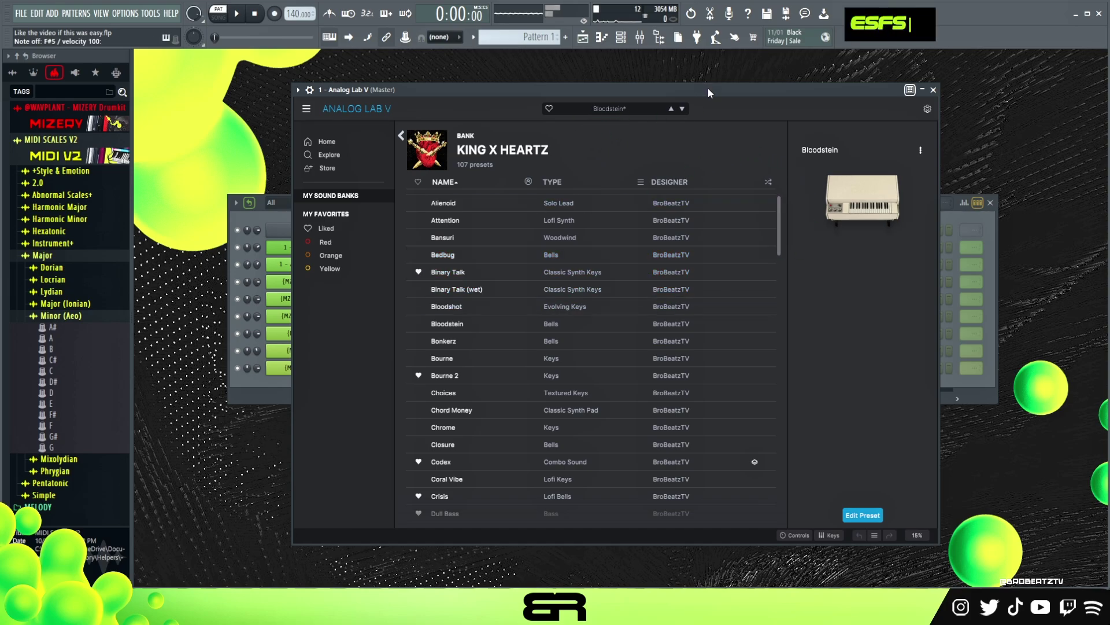
{"action": "key", "text": "e"}
{"action": "key", "text": "g"}
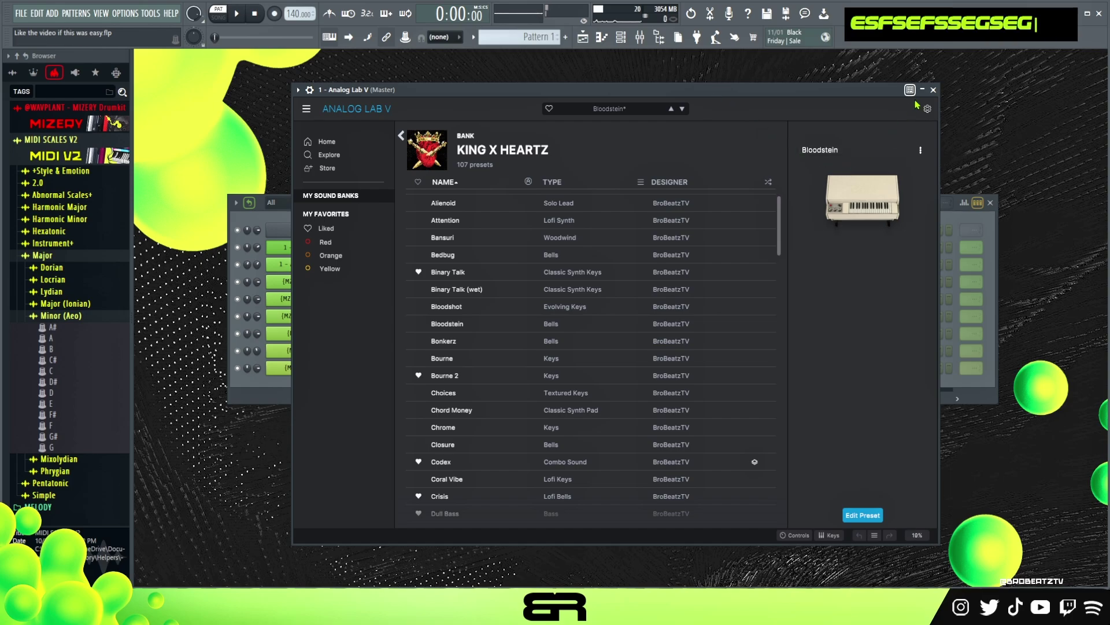
{"action": "left_click", "coordinate": [932, 89]}
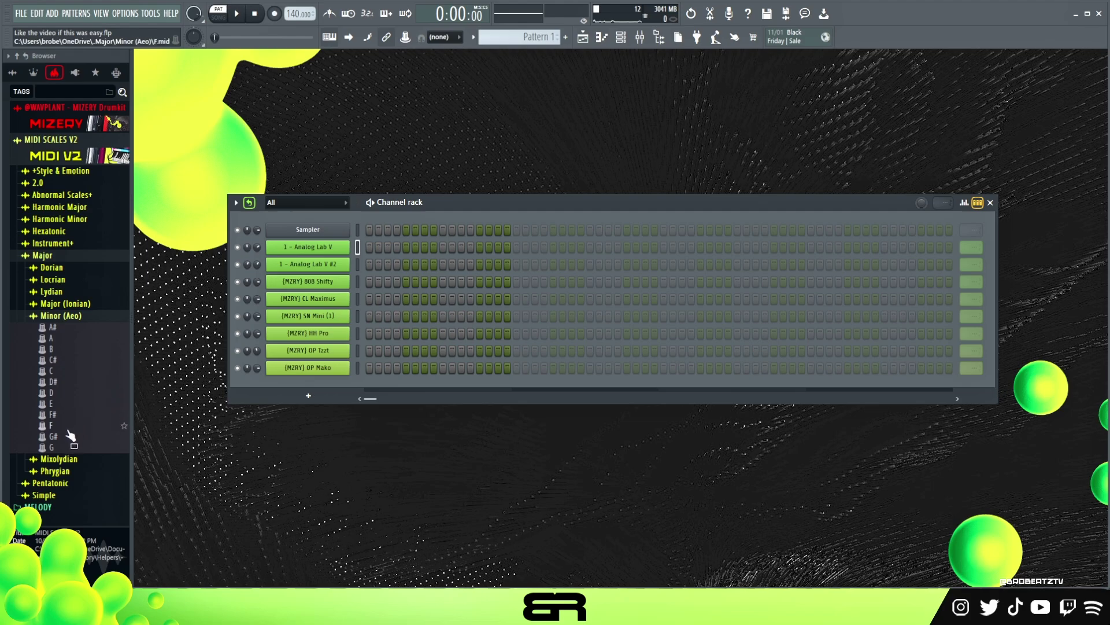
Load the E Minor (Aeo) scale MIDI onto the Sampler channel and rename that channel E Min
{"action": "left_click_drag", "start_coordinate": [53, 404], "coordinate": [331, 228]}
{"action": "right_click", "coordinate": [350, 227]}
{"action": "left_click", "coordinate": [435, 257]}
{"action": "type", "text": "E Min"}
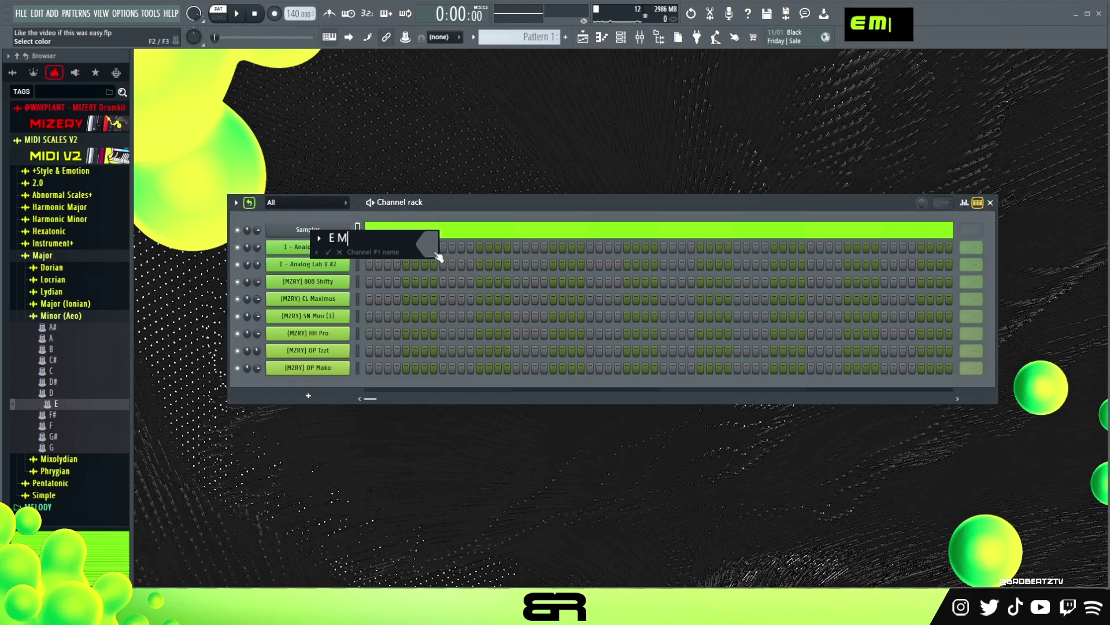
{"action": "key", "text": "Return"}
{"action": "left_click_drag", "start_coordinate": [454, 202], "coordinate": [455, 184]}
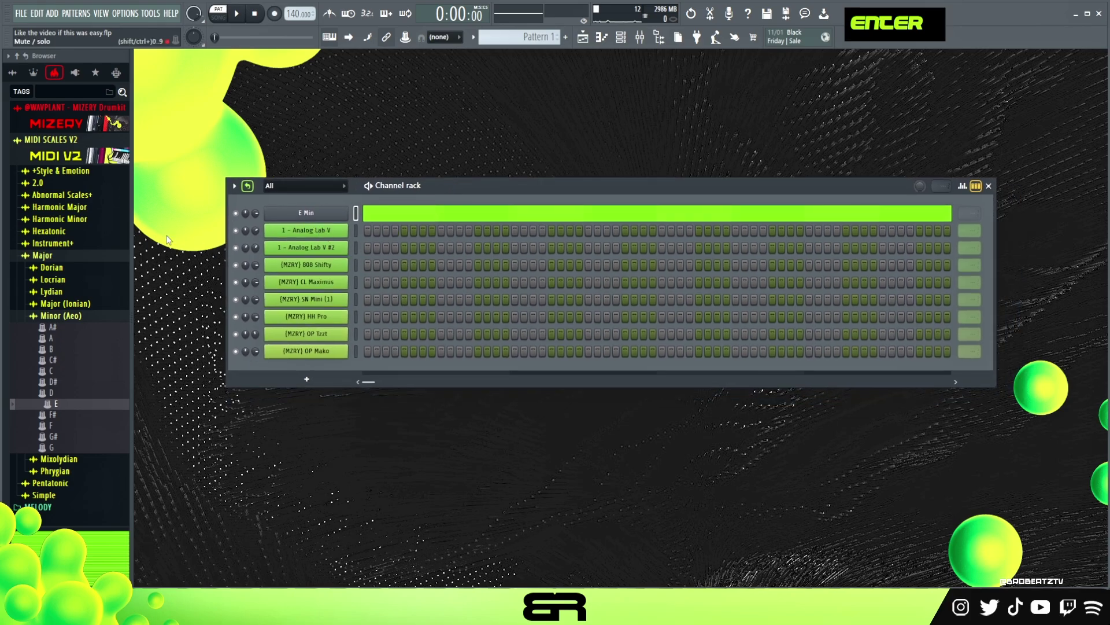
Open the first Analog Lab V channel's piano roll and build a half-bar E5, G5, B5 chord at bar 1, playing it back
{"action": "left_click", "coordinate": [65, 163]}
{"action": "right_click", "coordinate": [319, 231]}
{"action": "left_click", "coordinate": [384, 234]}
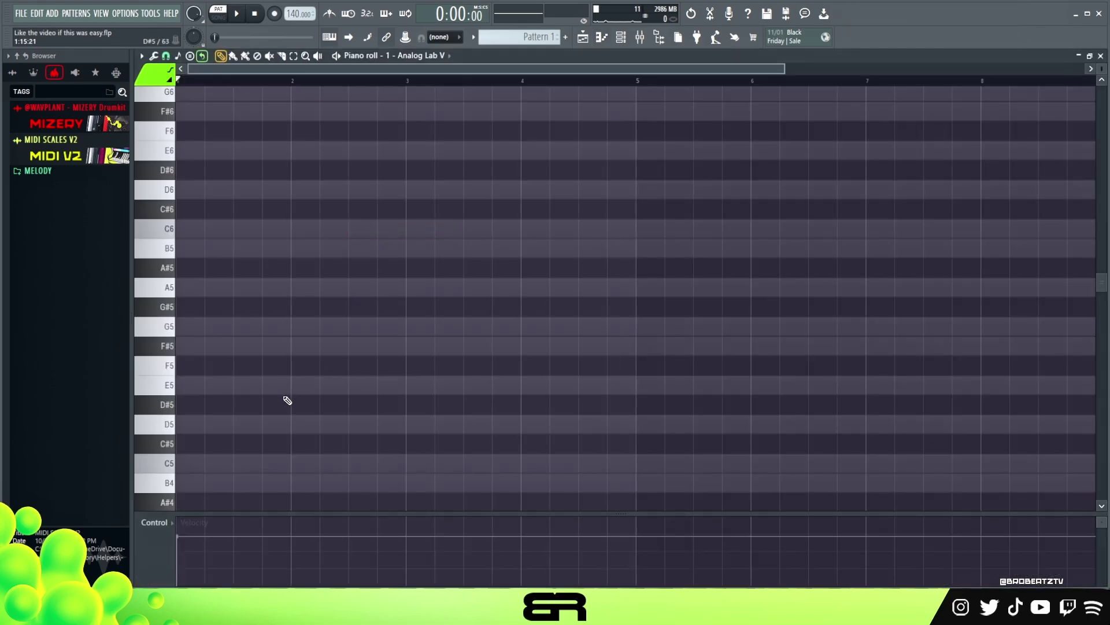
{"action": "left_click_drag", "start_coordinate": [230, 393], "coordinate": [202, 392]}
{"action": "left_click", "coordinate": [204, 388], "text": "ctrl"}
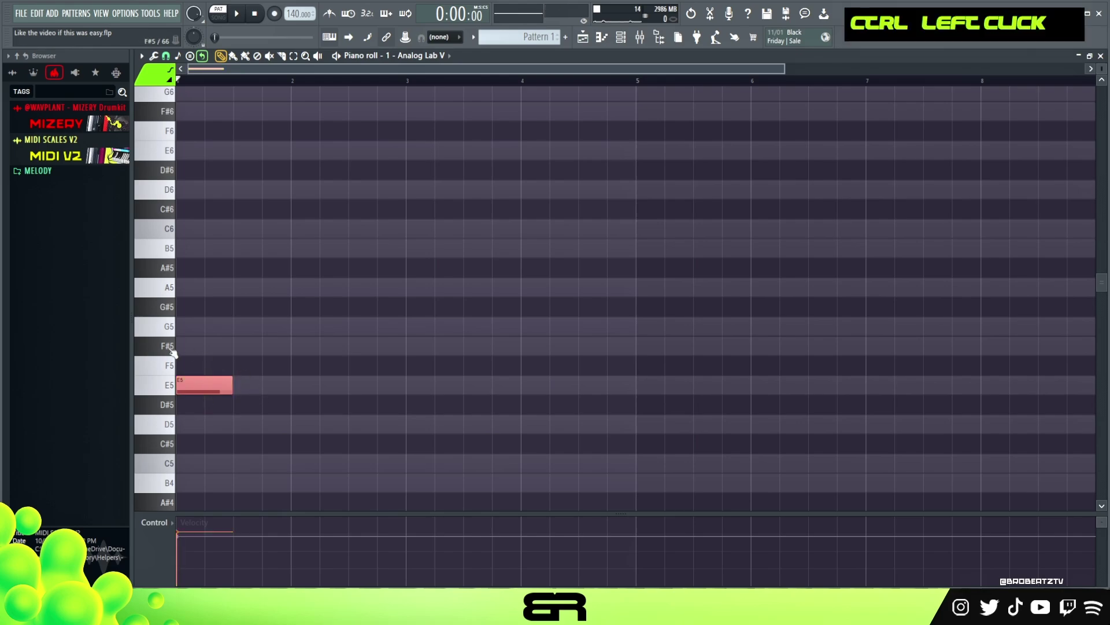
{"action": "left_click_drag", "start_coordinate": [197, 383], "coordinate": [197, 233]}
{"action": "key", "text": "space"}
{"action": "key", "text": "space"}
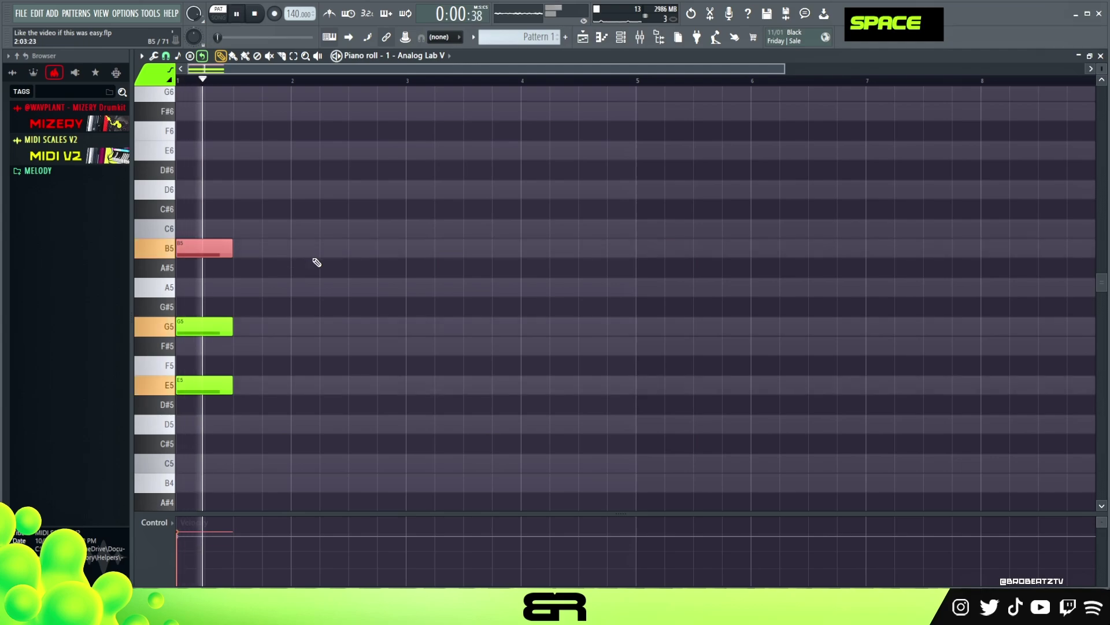
Duplicate the chord into the second half of bar 1 and lower the copy's middle note to F#5
{"action": "left_click_drag", "start_coordinate": [266, 199], "coordinate": [268, 402], "text": "ctrl"}
{"action": "left_click", "coordinate": [273, 326], "text": "ctrl"}
{"action": "left_click_drag", "start_coordinate": [272, 329], "coordinate": [262, 355]}
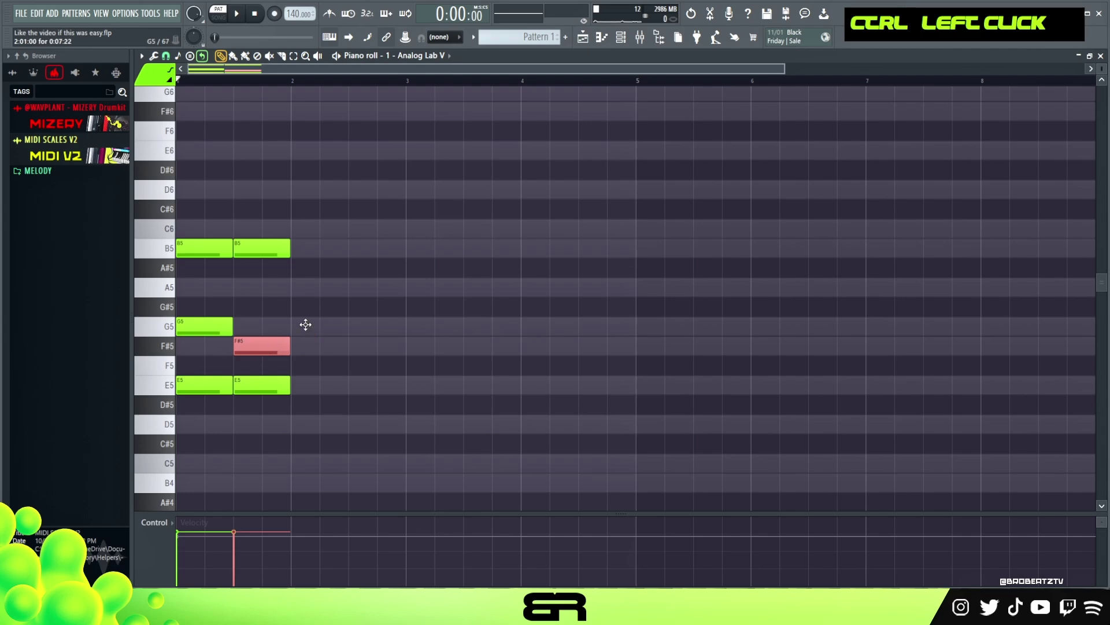
Duplicate both bar 1 chords into bar 2
{"action": "double_click", "coordinate": [305, 325]}
{"action": "left_click_drag", "start_coordinate": [315, 321], "coordinate": [339, 366]}
{"action": "right_click", "coordinate": [321, 327]}
{"action": "left_click_drag", "start_coordinate": [324, 200], "coordinate": [317, 385]}
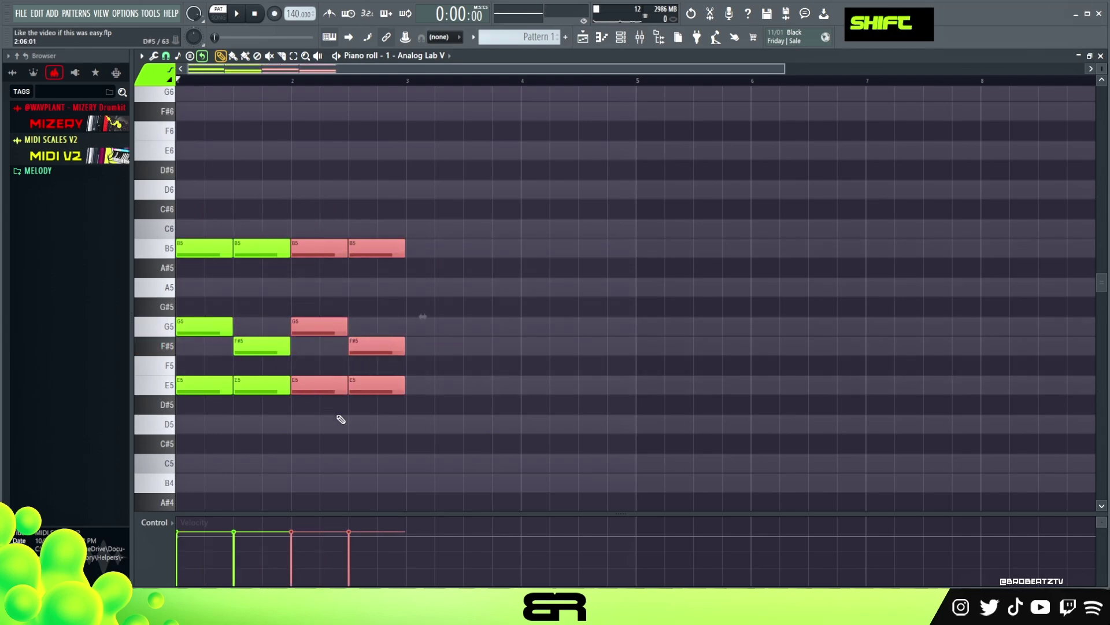
{"action": "right_click", "coordinate": [329, 410]}
Copy the middle G5 and F#5 notes of both bars up one octave to G6 and F#6
{"action": "left_click_drag", "start_coordinate": [200, 317], "coordinate": [421, 335]}
{"action": "left_click", "coordinate": [211, 342], "text": "shift"}
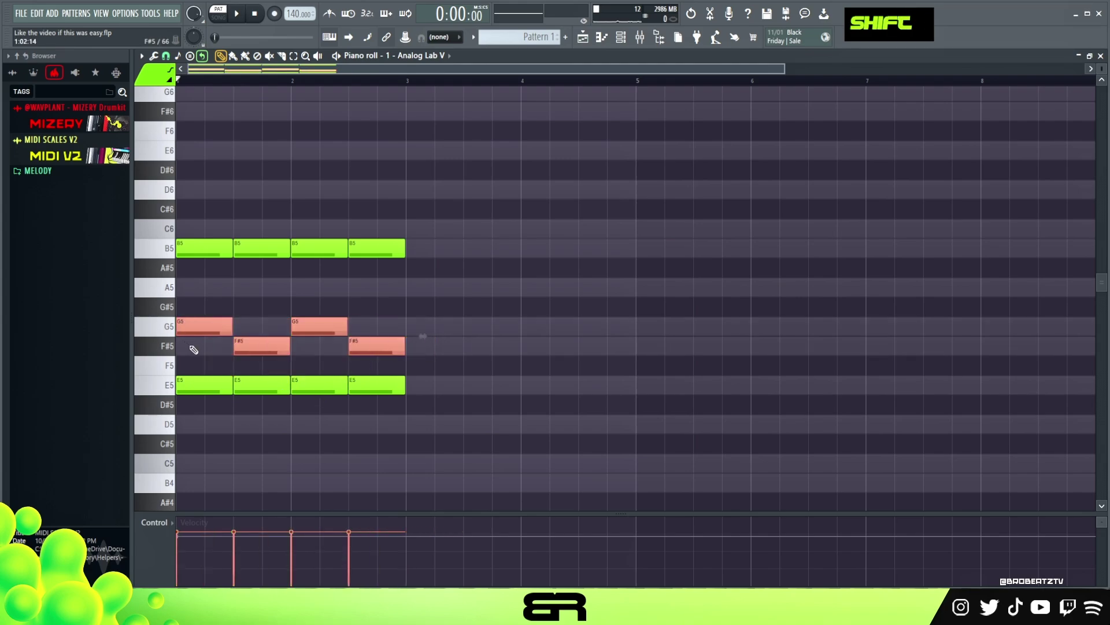
{"action": "key", "text": "ctrl+Up"}
{"action": "right_click", "coordinate": [285, 194]}
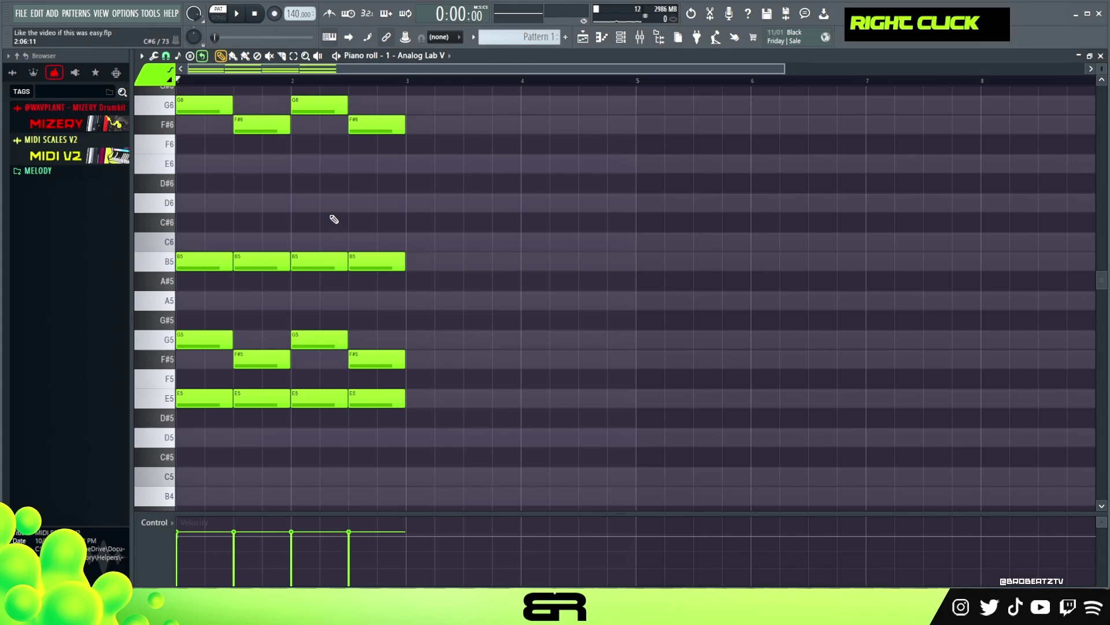
Raise the first F#6 note in bar 1 to G6 and play back the two-bar progression
{"action": "mouse_move", "coordinate": [313, 104]}
{"action": "left_mouse_down"}
{"action": "mouse_move", "coordinate": [315, 169]}
{"action": "mouse_move", "coordinate": [315, 102]}
{"action": "left_mouse_up"}
{"action": "left_click_drag", "start_coordinate": [264, 124], "coordinate": [274, 105]}
{"action": "right_click", "coordinate": [303, 173]}
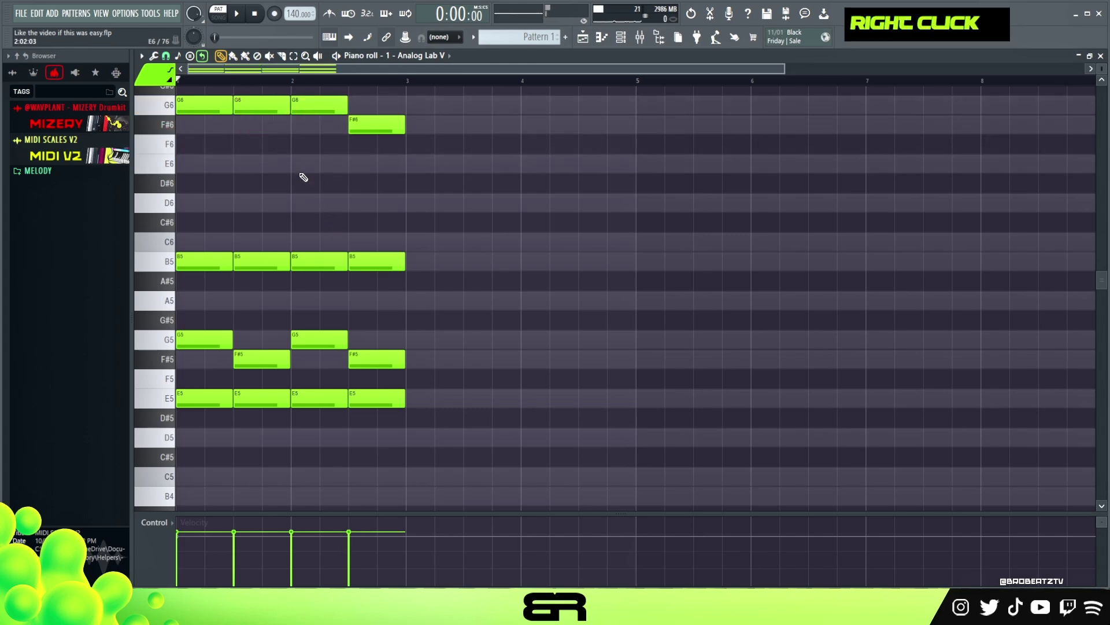
{"action": "key", "text": "space"}
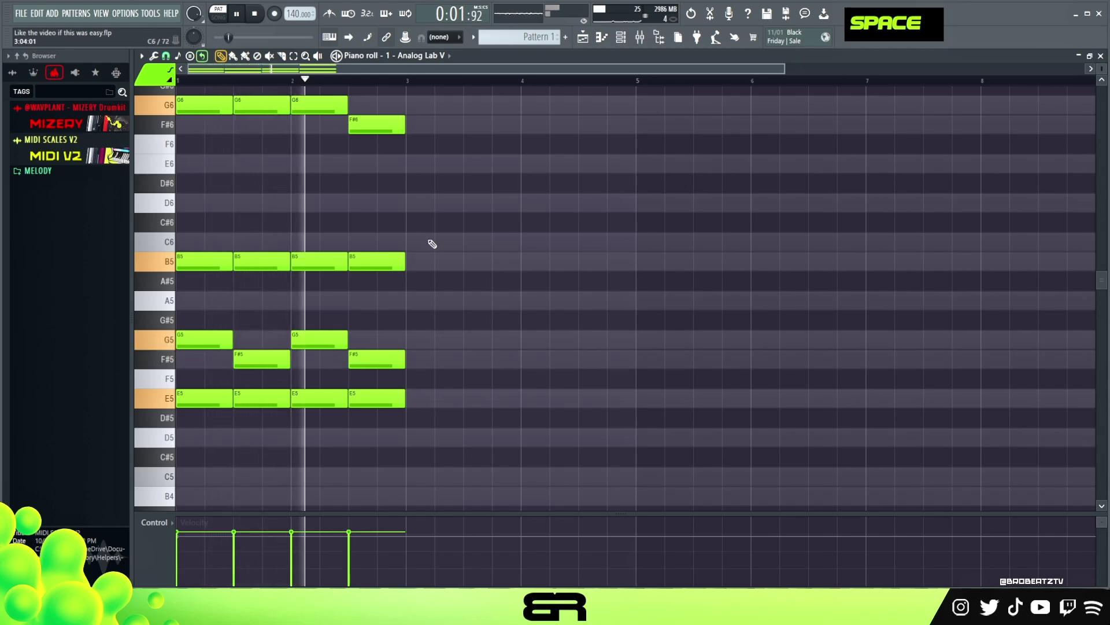
{"action": "key", "text": "space"}
Duplicate the two-bar progression until it fills eight bars
{"action": "left_click_drag", "start_coordinate": [446, 421], "coordinate": [441, 131]}
{"action": "right_click", "coordinate": [505, 208]}
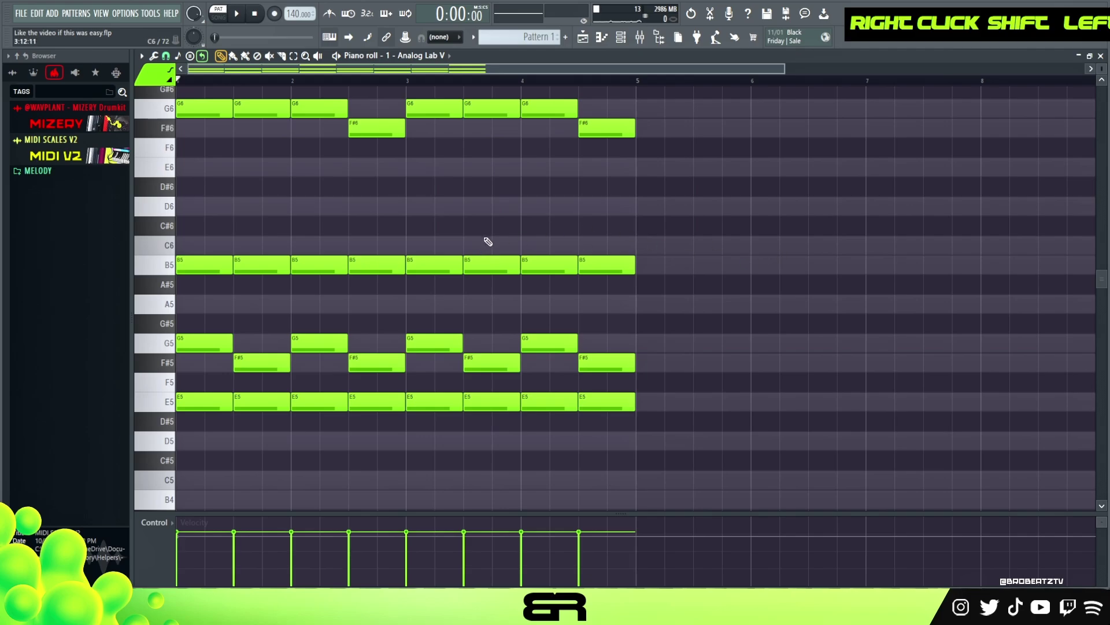
{"action": "key", "text": "ctrl+a"}
{"action": "left_click_drag", "start_coordinate": [200, 112], "coordinate": [657, 136]}
Turn the chords in bars 5 to 8 into short stabs repeated on every beat
{"action": "scroll", "coordinate": [663, 84], "scroll_direction": "down", "scroll_amount": 1}
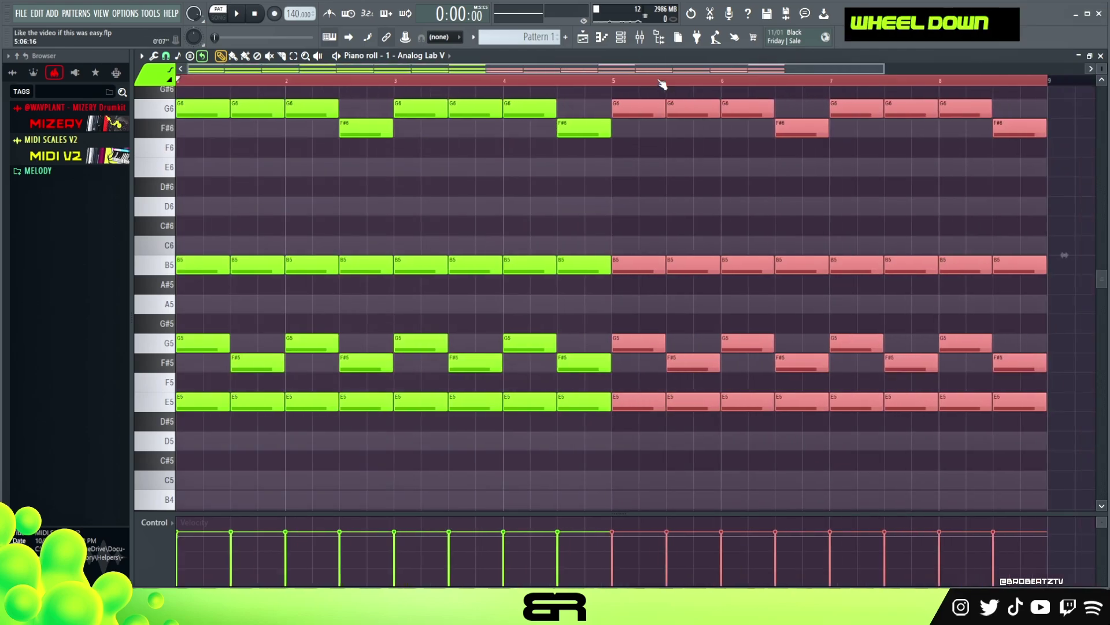
{"action": "scroll", "coordinate": [714, 180], "scroll_direction": "up", "scroll_amount": 3}
{"action": "mouse_move", "coordinate": [840, 191]}
{"action": "left_mouse_down"}
{"action": "mouse_move", "coordinate": [806, 194]}
{"action": "mouse_move", "coordinate": [823, 185]}
{"action": "left_mouse_up"}
{"action": "right_click", "coordinate": [717, 149]}
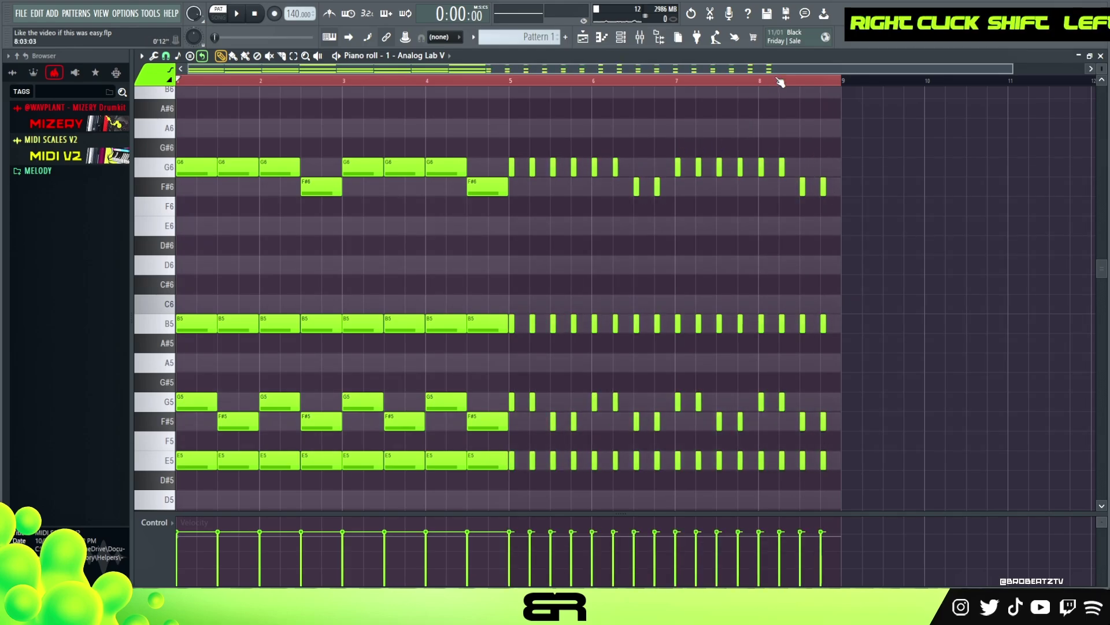
{"action": "left_click_drag", "start_coordinate": [1012, 70], "coordinate": [802, 92]}
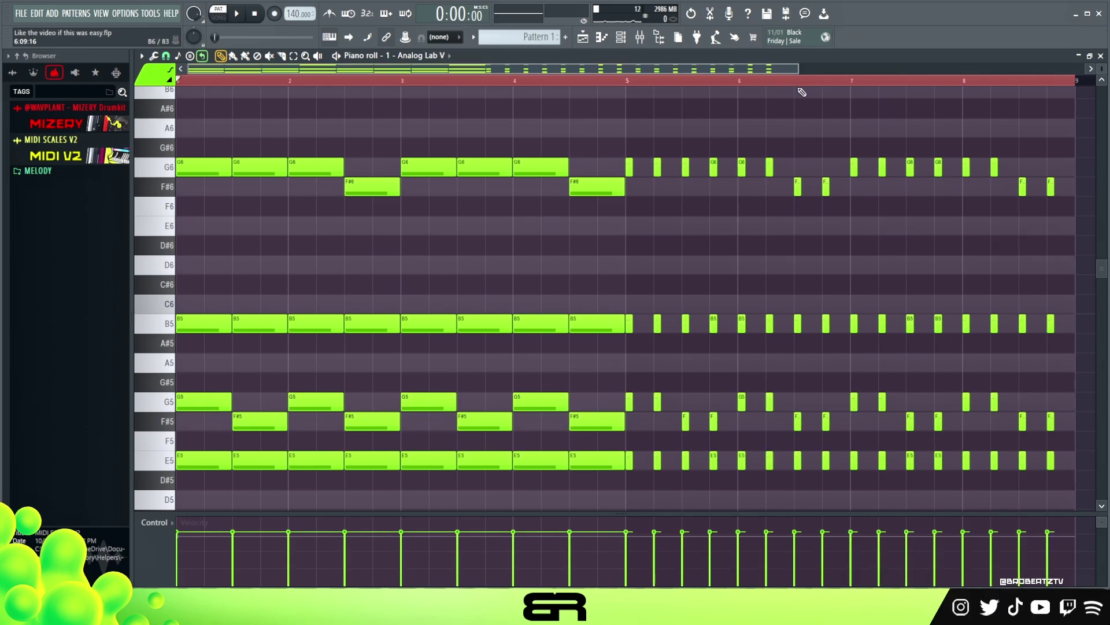
{"action": "right_click", "coordinate": [668, 275]}
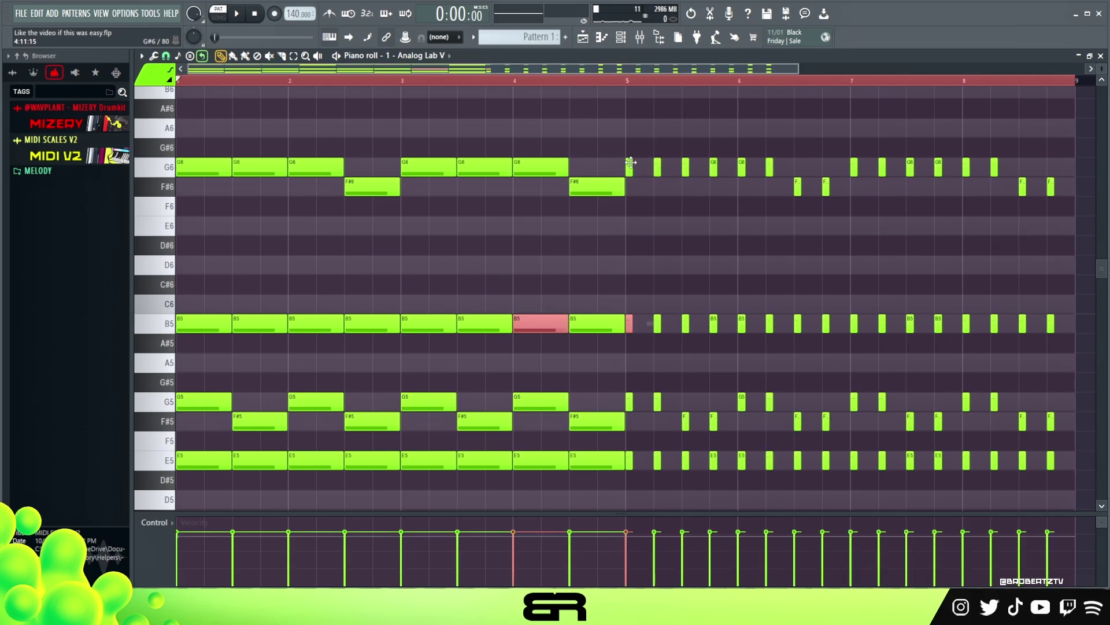
{"action": "right_click", "coordinate": [570, 266]}
Show the second Analog Lab V instrument with its Chrome keys preset and bring the channel list back to the front
{"action": "left_click", "coordinate": [620, 37]}
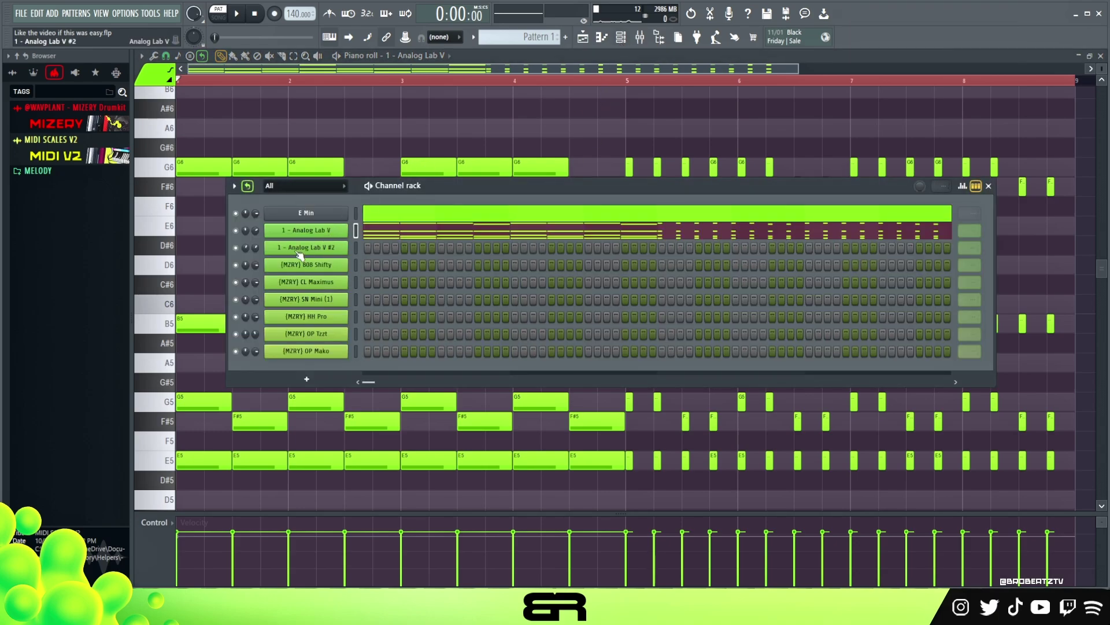
{"action": "left_click", "coordinate": [334, 254]}
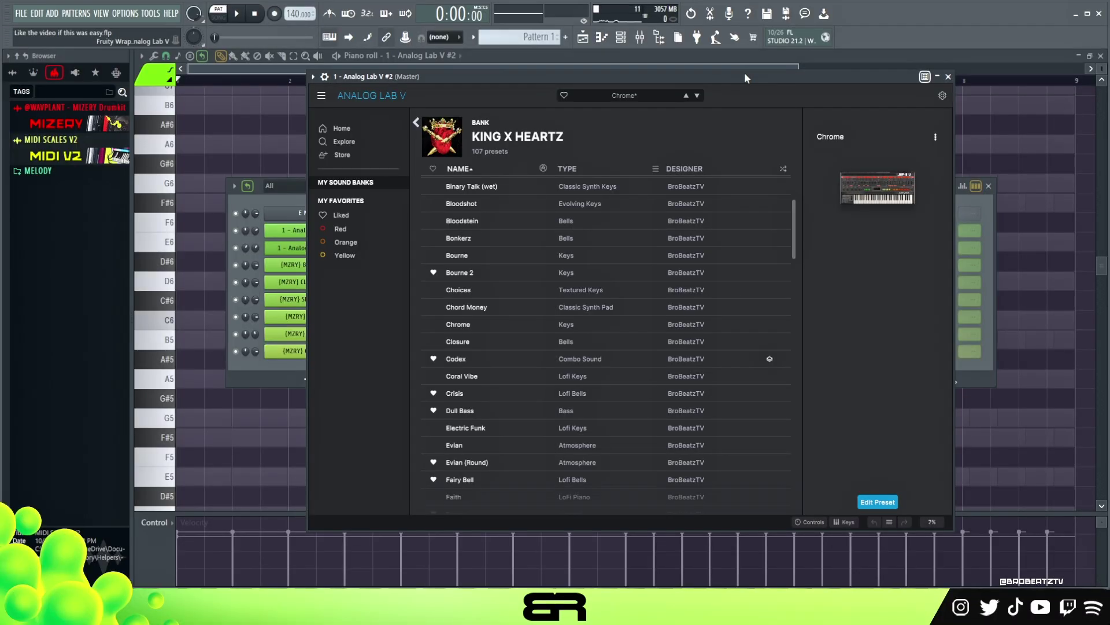
{"action": "left_click_drag", "start_coordinate": [744, 74], "coordinate": [747, 75]}
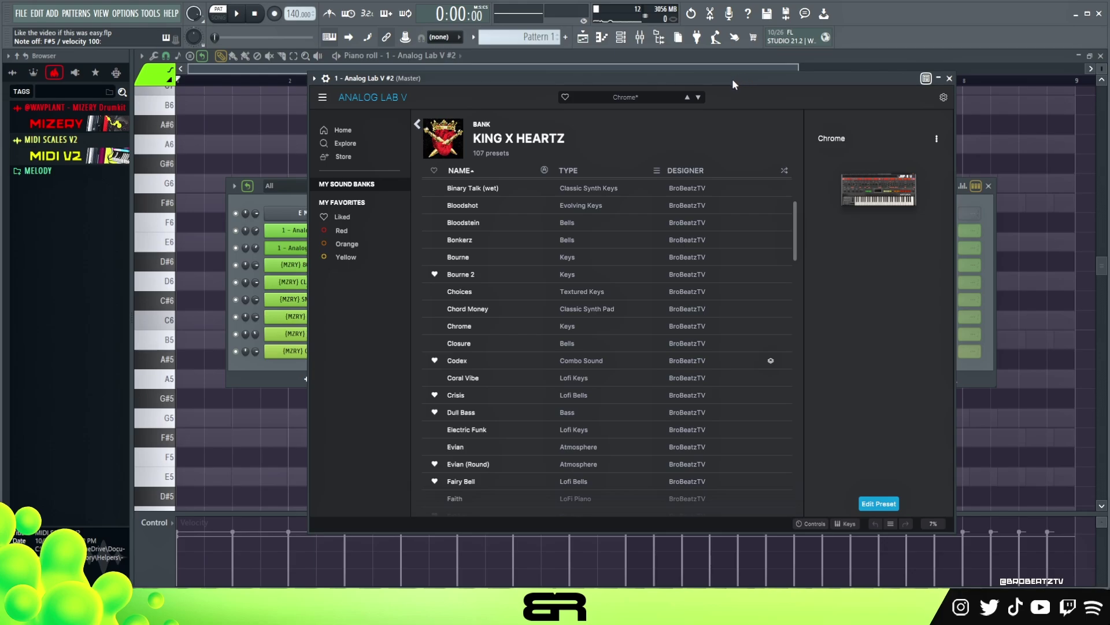
{"action": "left_click_drag", "start_coordinate": [732, 79], "coordinate": [789, 86]}
{"action": "left_click", "coordinate": [311, 197]}
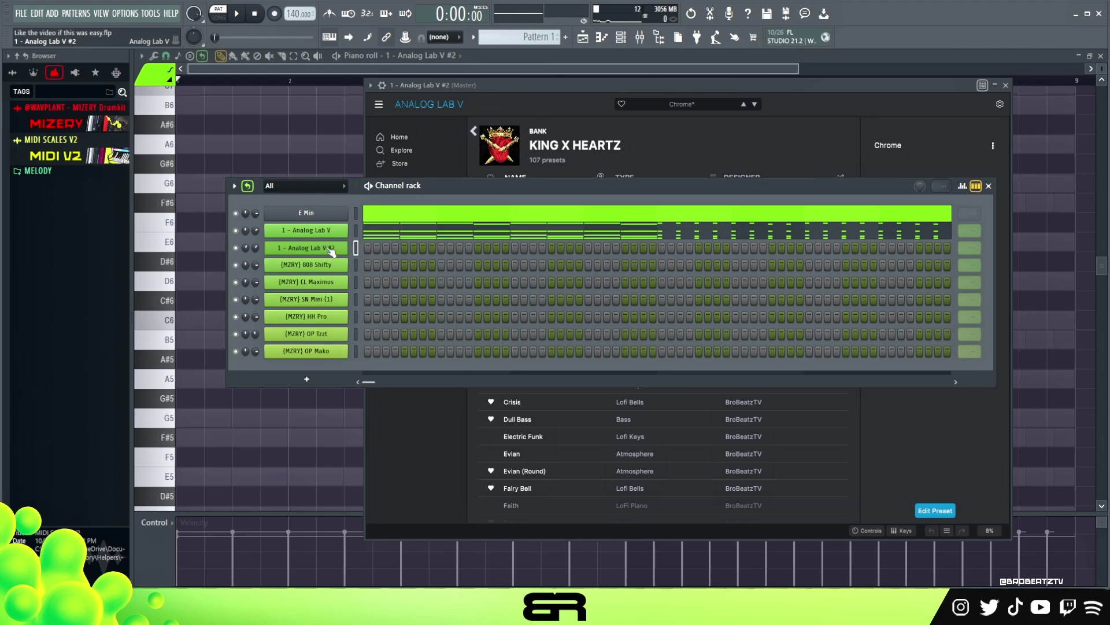
Examine the first Analog Lab V channel's melody around the F#6 note in bar 2
{"action": "left_click", "coordinate": [393, 235]}
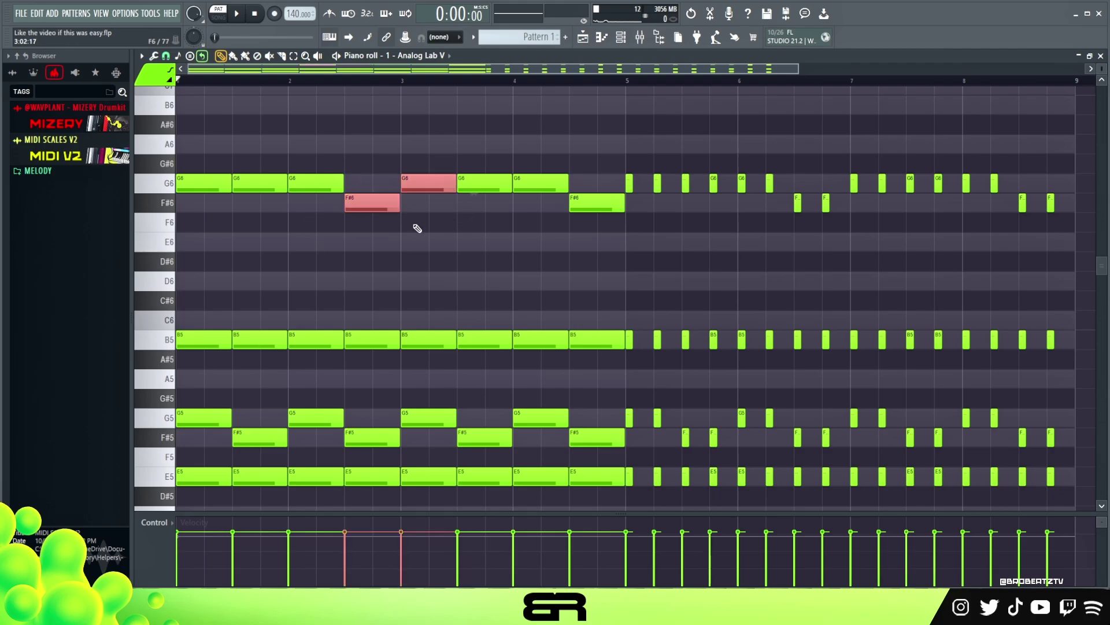
{"action": "scroll", "coordinate": [407, 222], "scroll_direction": "down", "scroll_amount": 2}
{"action": "left_click_drag", "start_coordinate": [350, 97], "coordinate": [371, 163]}
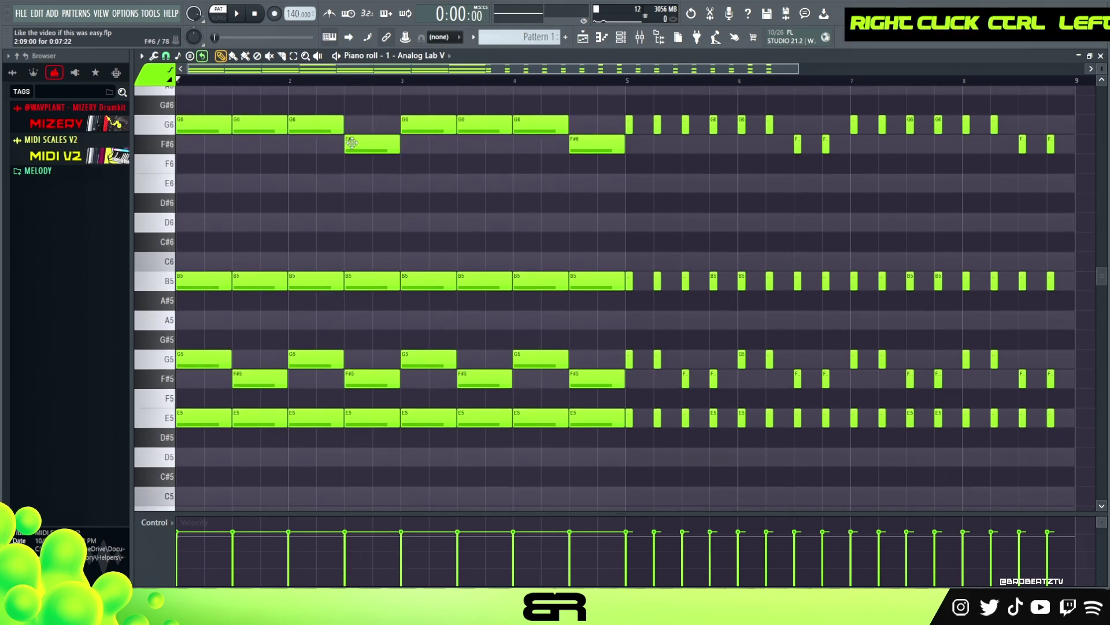
{"action": "left_click", "coordinate": [361, 146], "text": "ctrl"}
{"action": "right_click", "coordinate": [373, 194]}
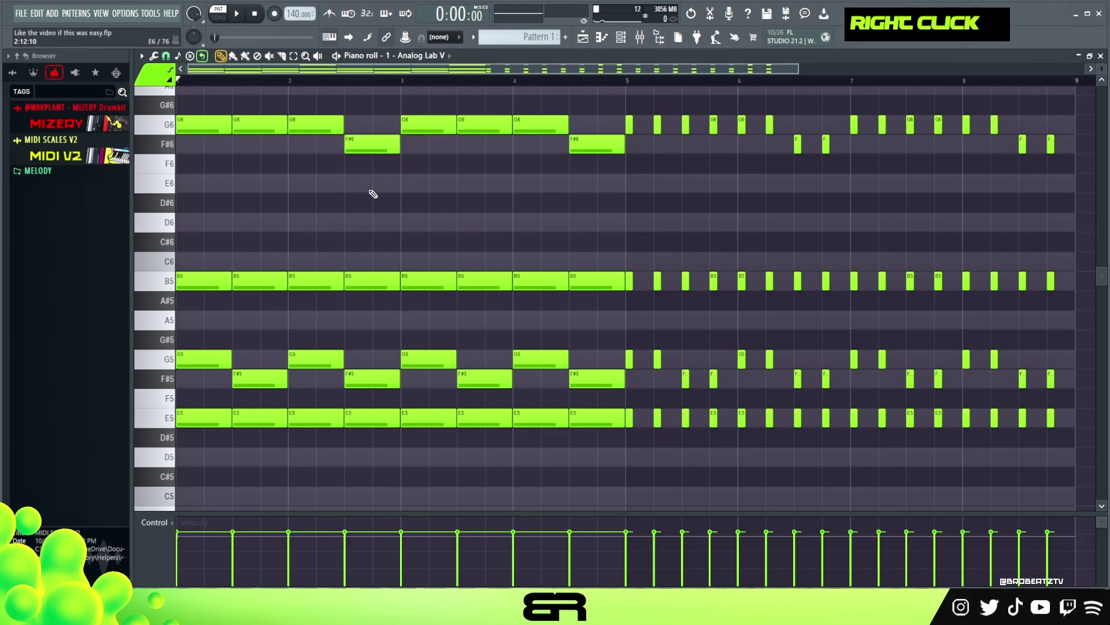
{"action": "key", "text": "ctrl"}
Open the second Analog Lab V channel's piano roll and place a short E6 note on beat 3 of bar 2
{"action": "left_click", "coordinate": [620, 37]}
{"action": "right_click", "coordinate": [327, 250]}
{"action": "left_click", "coordinate": [392, 247]}
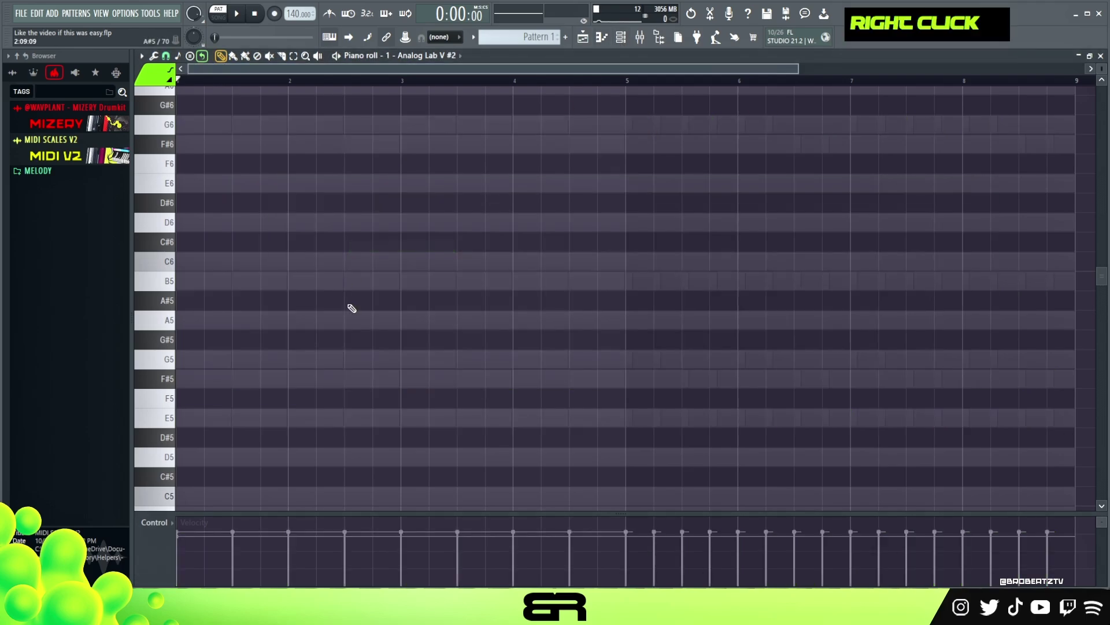
{"action": "left_click", "coordinate": [350, 184]}
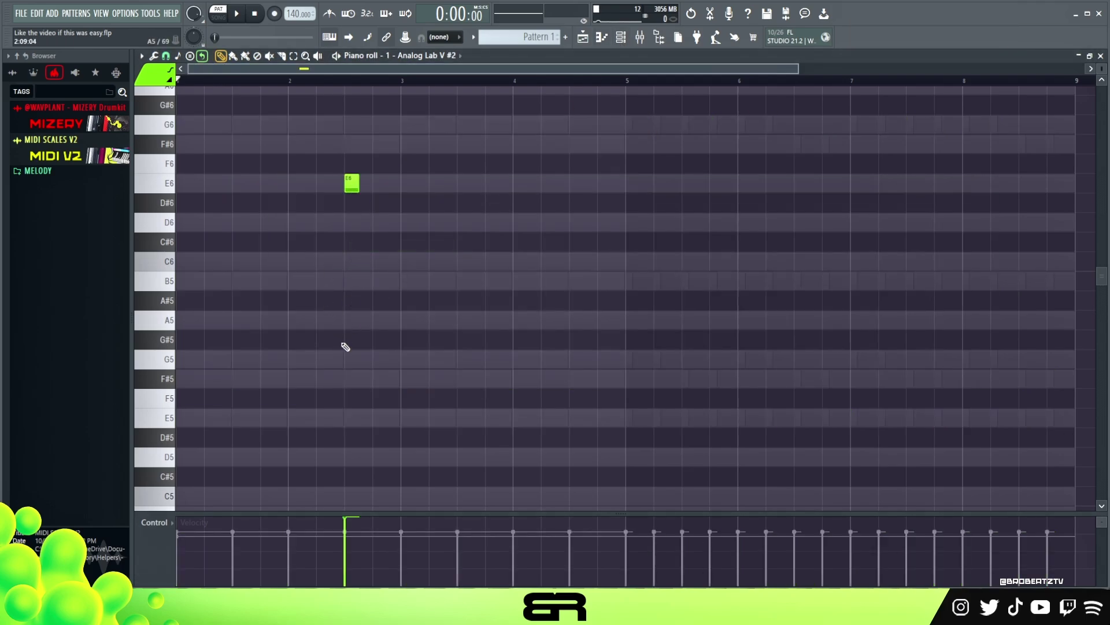
Build a short E5, G5, B5 chord at the start of bar 2, copying E5 up seven semitones for the B5
{"action": "left_click", "coordinate": [292, 416]}
{"action": "left_click", "coordinate": [293, 416], "text": "ctrl"}
{"action": "left_click", "coordinate": [296, 415], "text": "shift"}
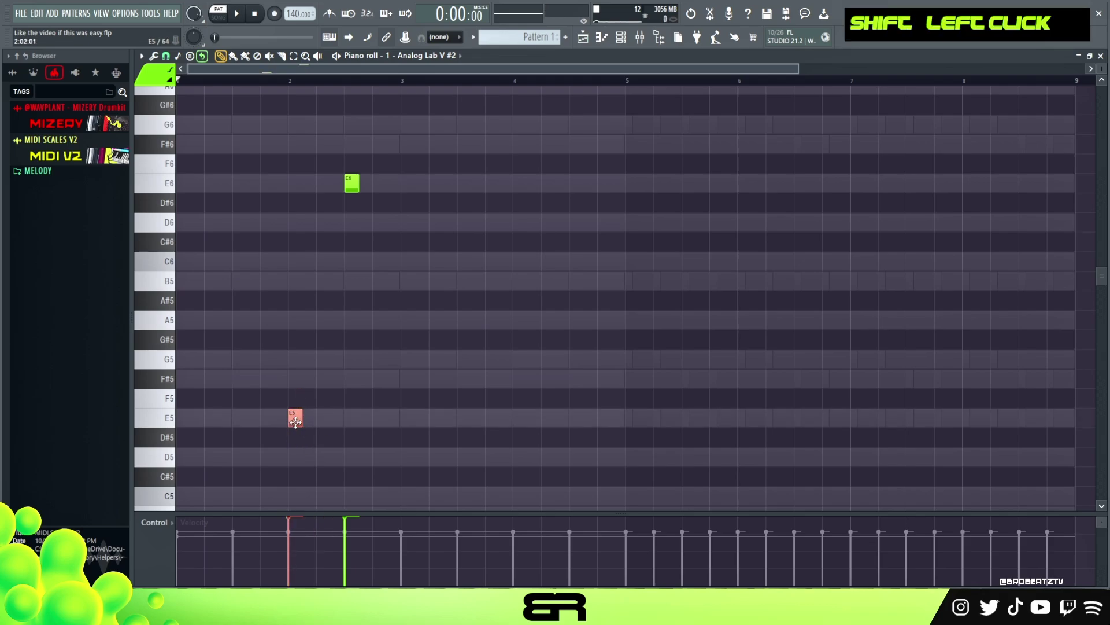
{"action": "key", "text": "Up"}
{"action": "key", "text": "Up"}
{"action": "key", "text": "Up"}
{"action": "key", "text": "Up"}
{"action": "key", "text": "Up"}
{"action": "key", "text": "Up"}
{"action": "key", "text": "Up"}
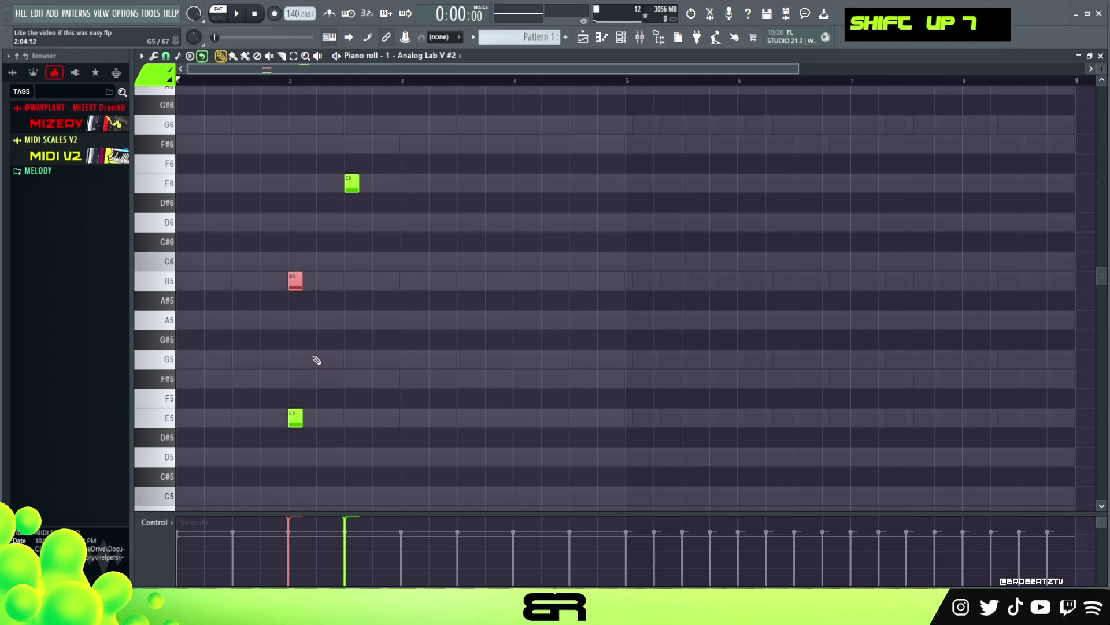
{"action": "right_click", "coordinate": [427, 300]}
{"action": "left_click", "coordinate": [294, 359]}
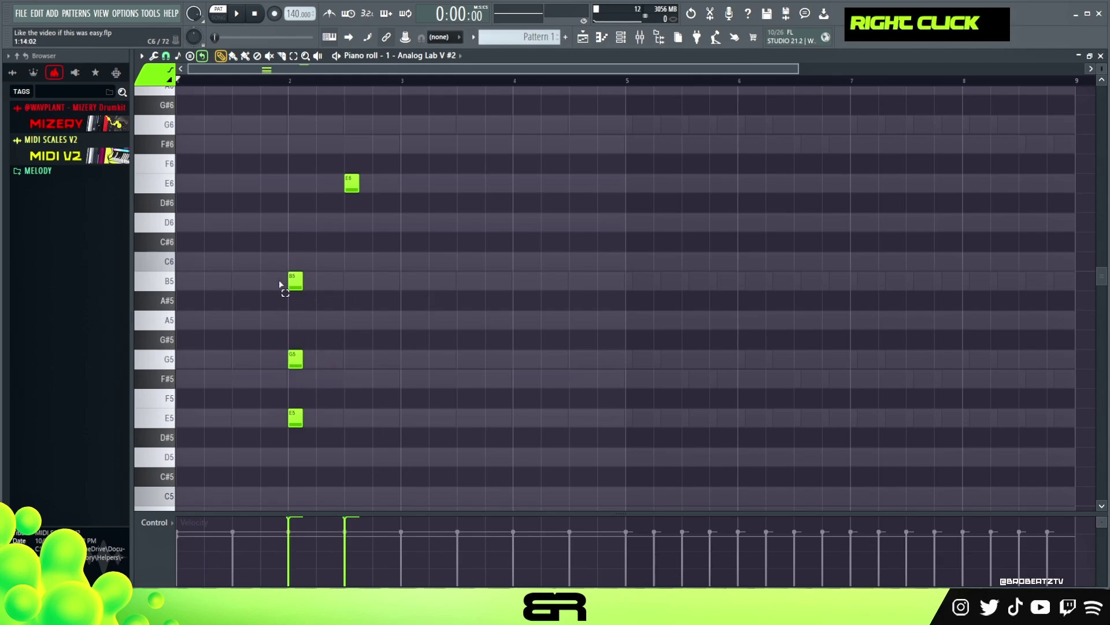
{"action": "right_click", "coordinate": [295, 360]}
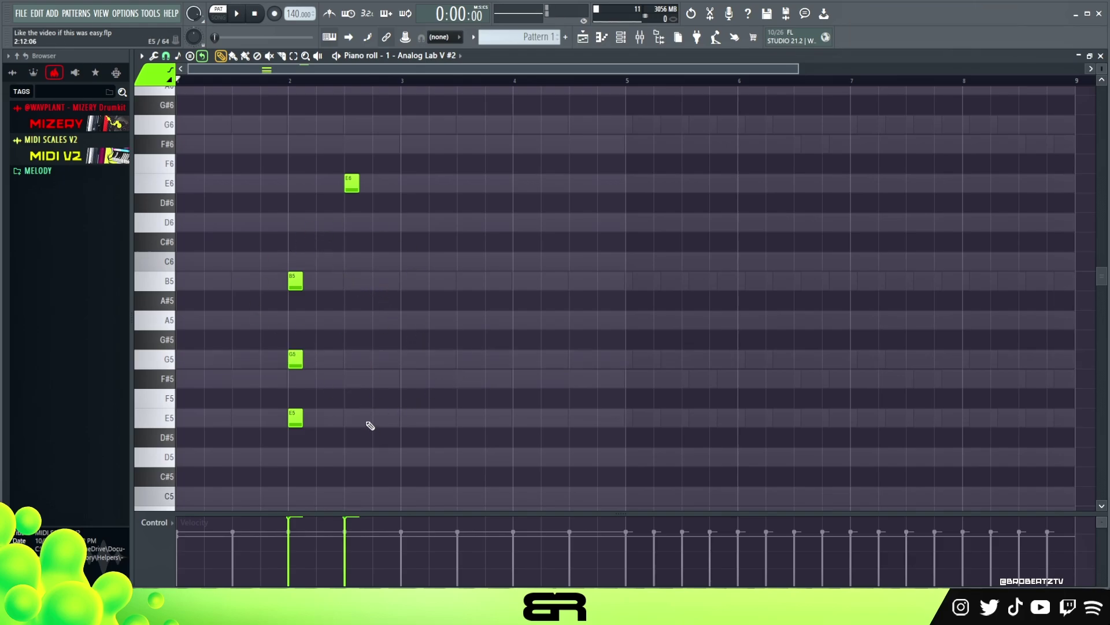
Raise the G5 note an octave to G6 and add a B5 copy an octave higher on beat 2 of bar 2
{"action": "left_click", "coordinate": [295, 358], "text": "ctrl"}
{"action": "key", "text": "ctrl+Up"}
{"action": "scroll", "coordinate": [347, 319], "scroll_direction": "up", "scroll_amount": 1}
{"action": "left_click", "coordinate": [296, 340], "text": "ctrl"}
{"action": "left_click_drag", "start_coordinate": [295, 340], "coordinate": [322, 340]}
{"action": "key", "text": "ctrl+Up"}
{"action": "key", "text": "ctrl+d"}
Move G6 to beat 2 of bar 2, E5 back to beat 4 of bar 1, and B6 to beat 3 of bar 2
{"action": "left_click_drag", "start_coordinate": [299, 183], "coordinate": [314, 181]}
{"action": "left_click_drag", "start_coordinate": [289, 476], "coordinate": [274, 476]}
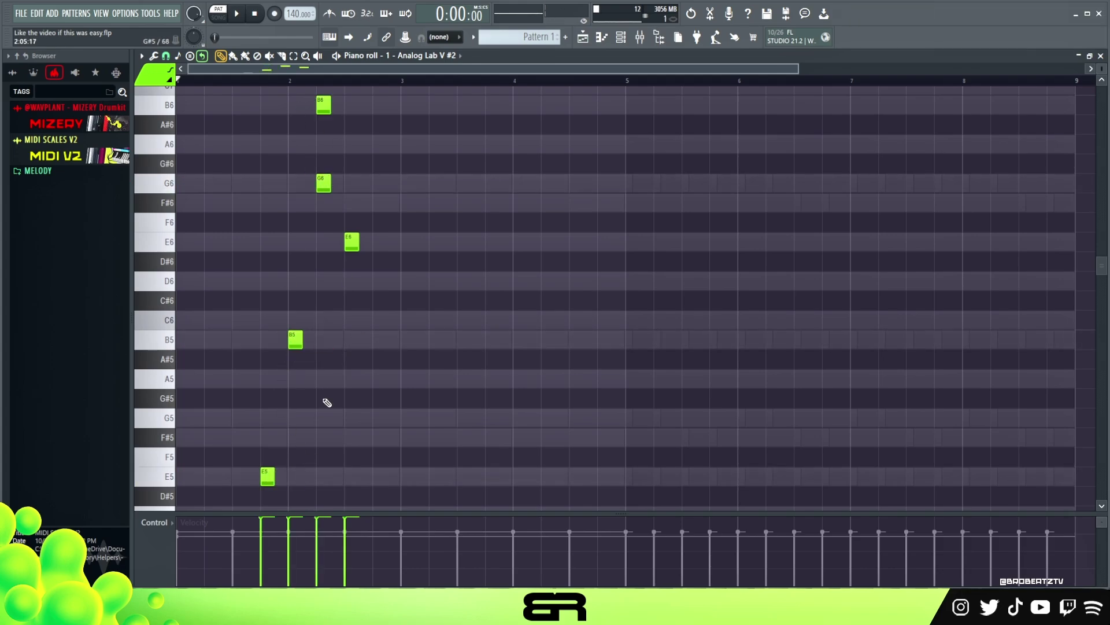
{"action": "left_click_drag", "start_coordinate": [319, 109], "coordinate": [347, 110]}
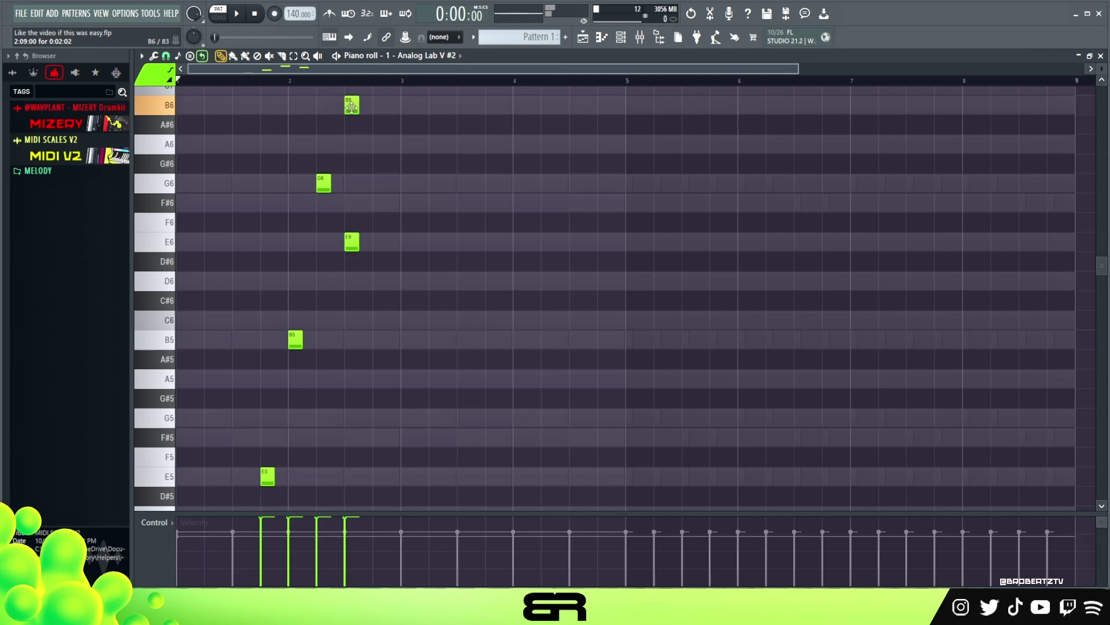
Delete the E6 note in bar 2 and audition the remaining four-note counter-melody phrase
{"action": "right_click", "coordinate": [346, 243]}
{"action": "key", "text": "space"}
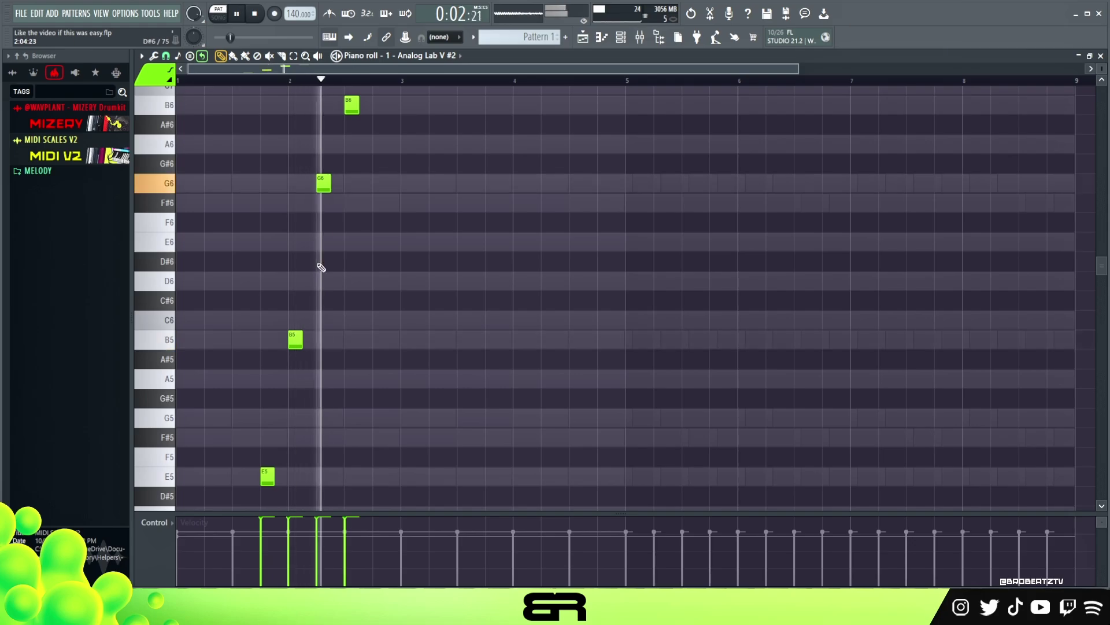
{"action": "key", "text": "space"}
Copy the four-note counter-melody phrase every two bars so it repeats through bar 8, and play it back
{"action": "key", "text": "ctrl+a"}
{"action": "left_click_drag", "start_coordinate": [270, 474], "coordinate": [496, 479]}
{"action": "right_click", "coordinate": [589, 431]}
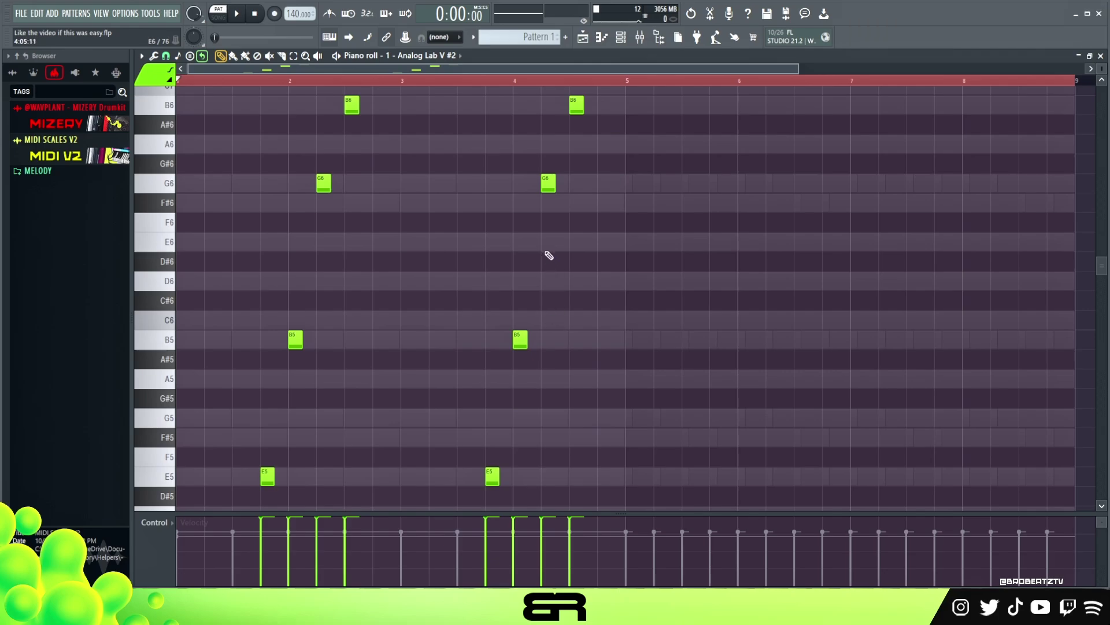
{"action": "key", "text": "ctrl+a"}
{"action": "left_click_drag", "start_coordinate": [267, 476], "coordinate": [717, 474]}
{"action": "right_click", "coordinate": [757, 456]}
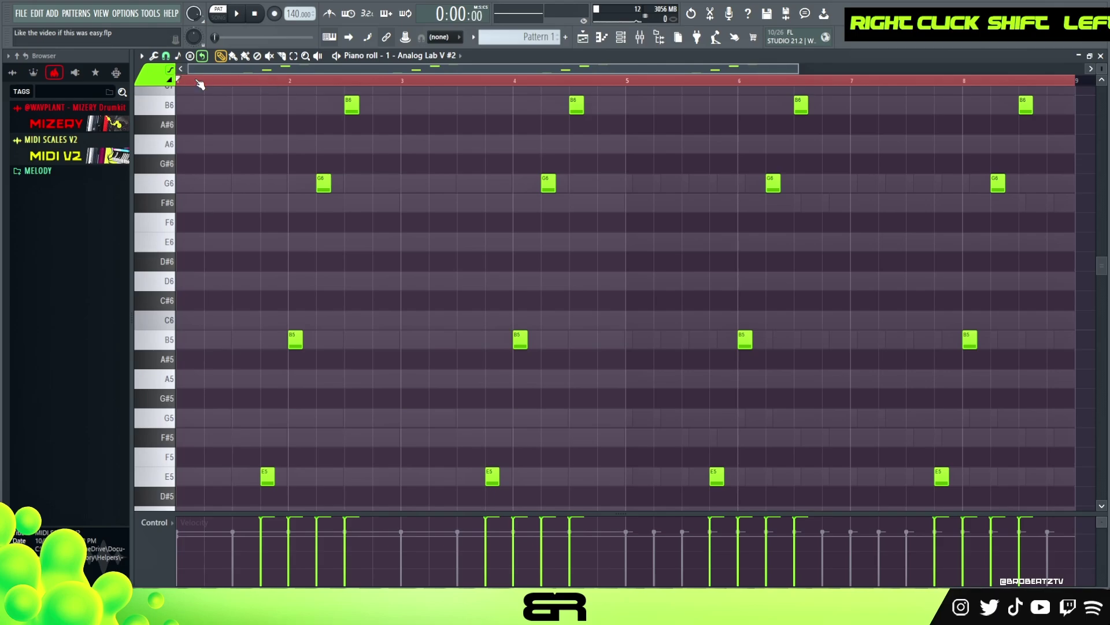
{"action": "key", "text": "space"}
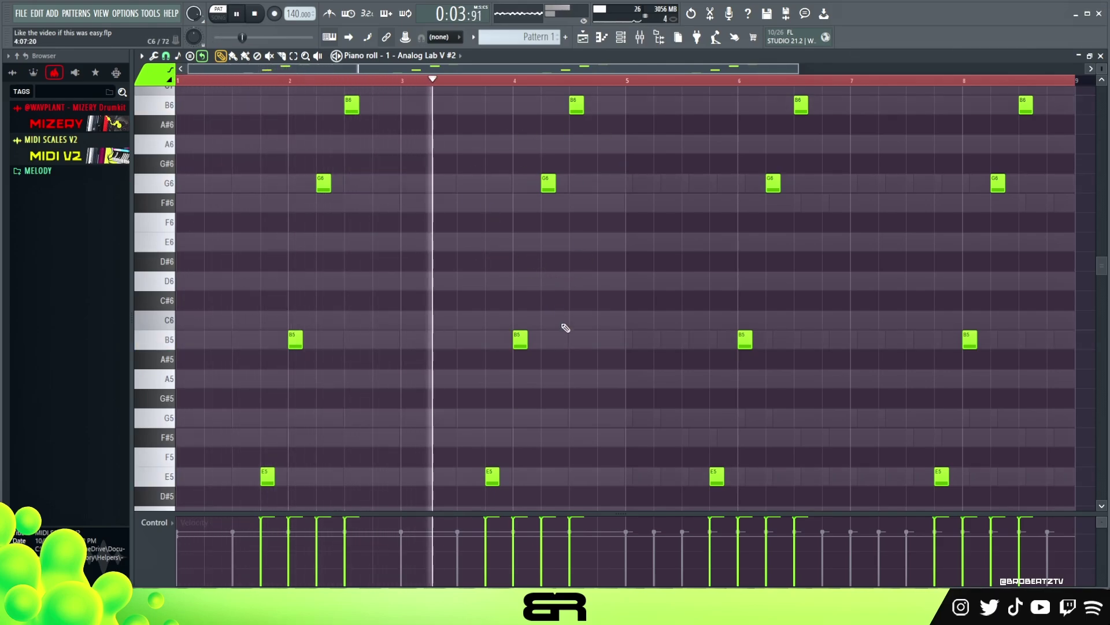
{"action": "right_click", "coordinate": [566, 327]}
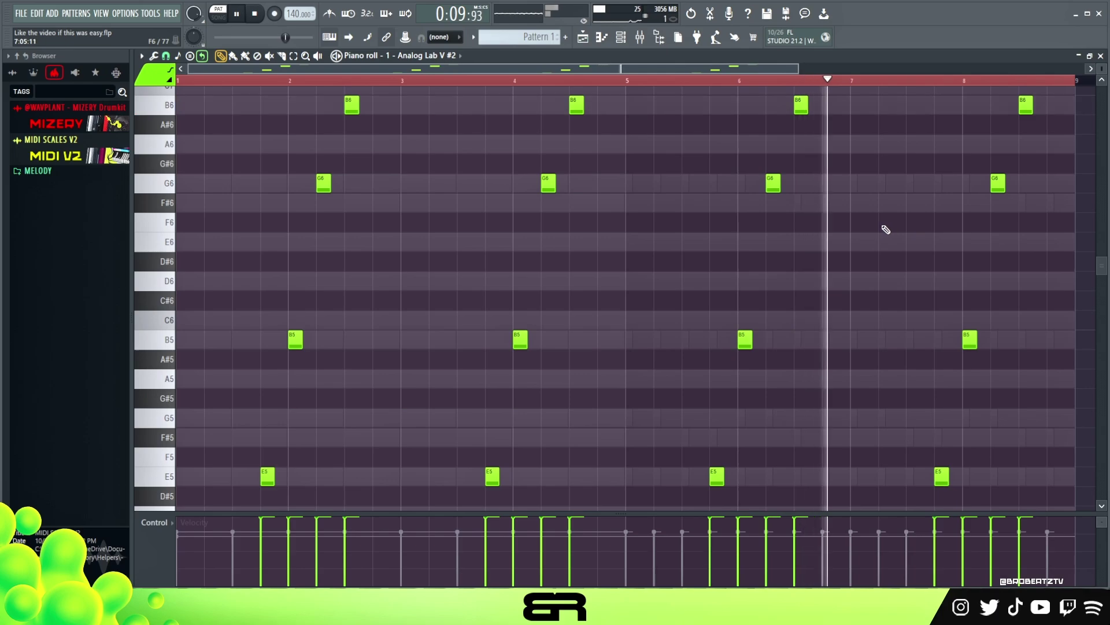
{"action": "key", "text": "space"}
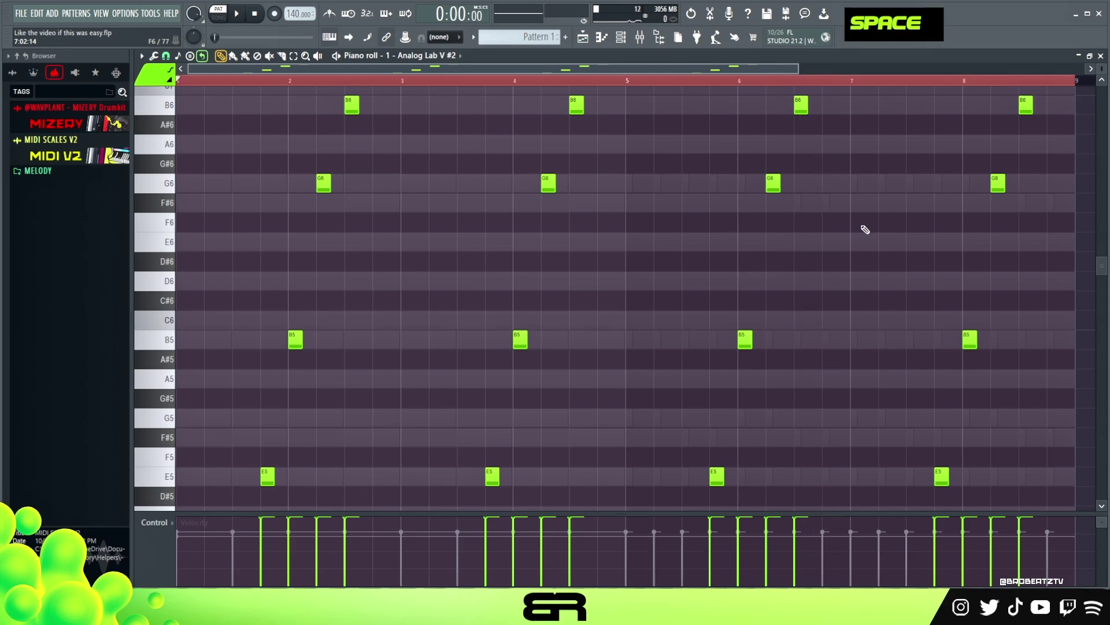
Open the first Analog Lab V channel's piano roll and examine the lowest row of chord notes as a guide for the 808
{"action": "left_click", "coordinate": [627, 43]}
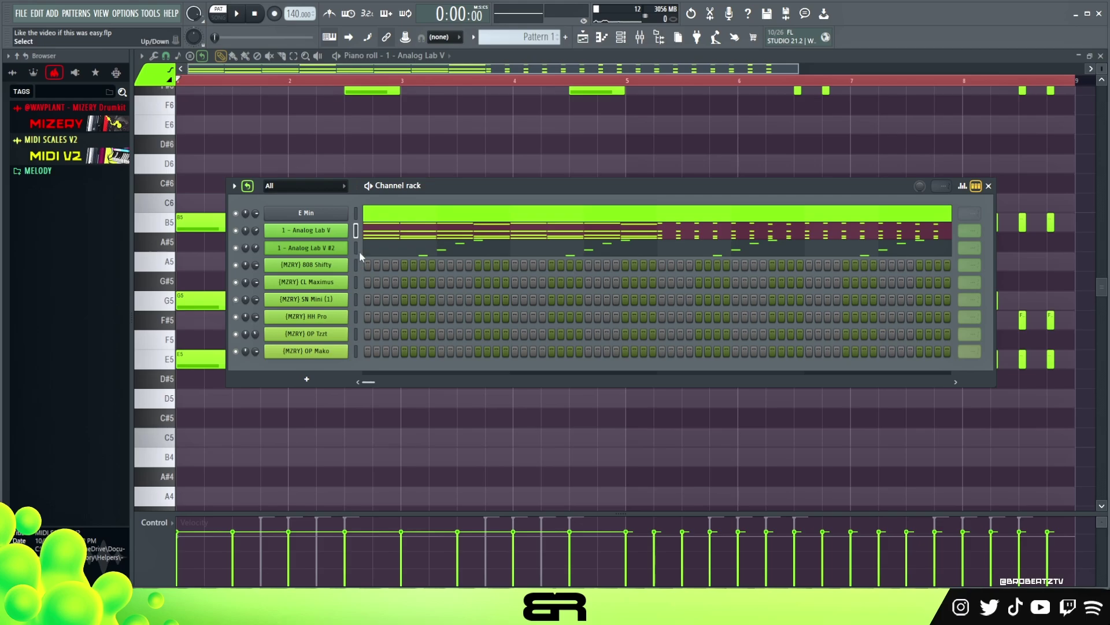
{"action": "right_click", "coordinate": [361, 148]}
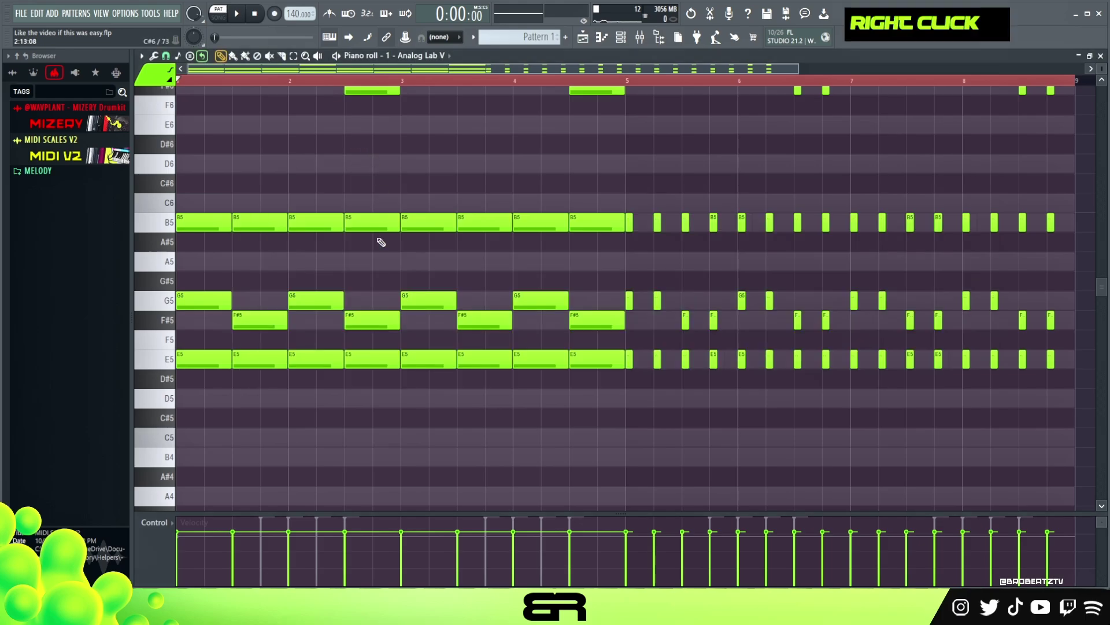
{"action": "scroll", "coordinate": [353, 311], "scroll_direction": "down", "scroll_amount": 3}
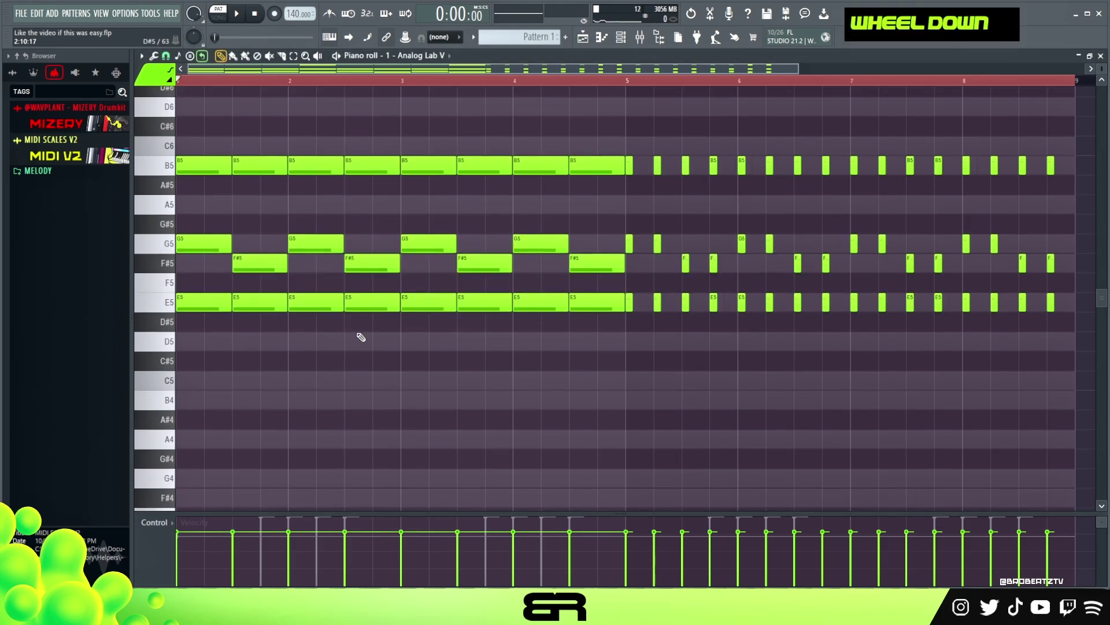
{"action": "scroll", "coordinate": [316, 355], "scroll_direction": "up", "scroll_amount": 3}
{"action": "left_click_drag", "start_coordinate": [185, 355], "coordinate": [1081, 373]}
{"action": "right_click", "coordinate": [966, 392]}
{"action": "left_click_drag", "start_coordinate": [385, 292], "coordinate": [1017, 309]}
{"action": "left_click_drag", "start_coordinate": [943, 350], "coordinate": [512, 387]}
{"action": "right_click", "coordinate": [469, 393]}
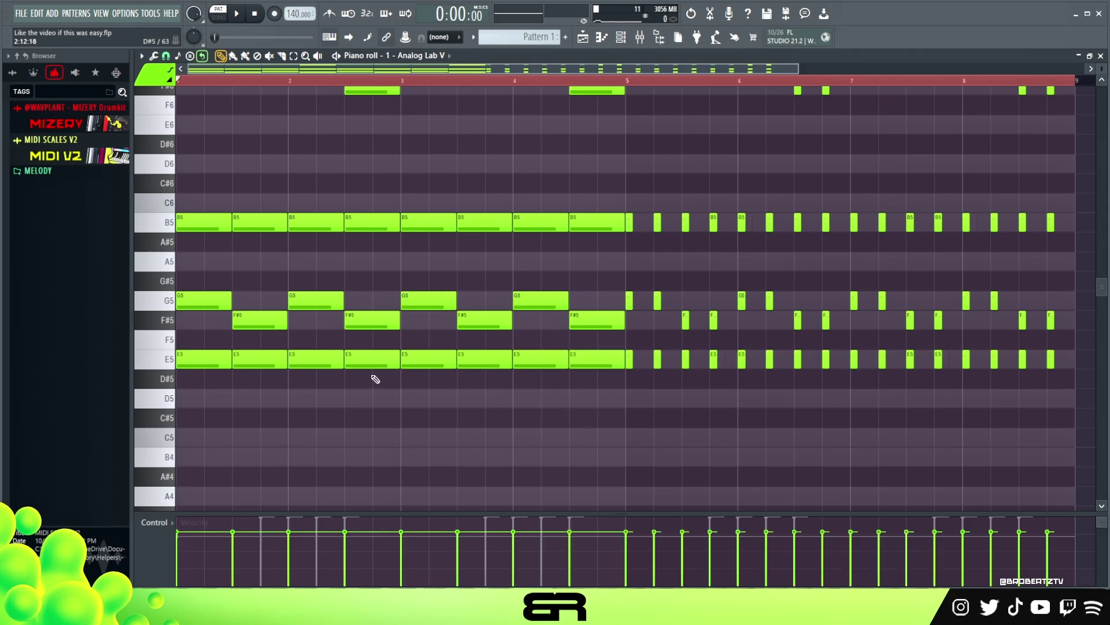
{"action": "left_click", "coordinate": [170, 360], "text": "ctrl"}
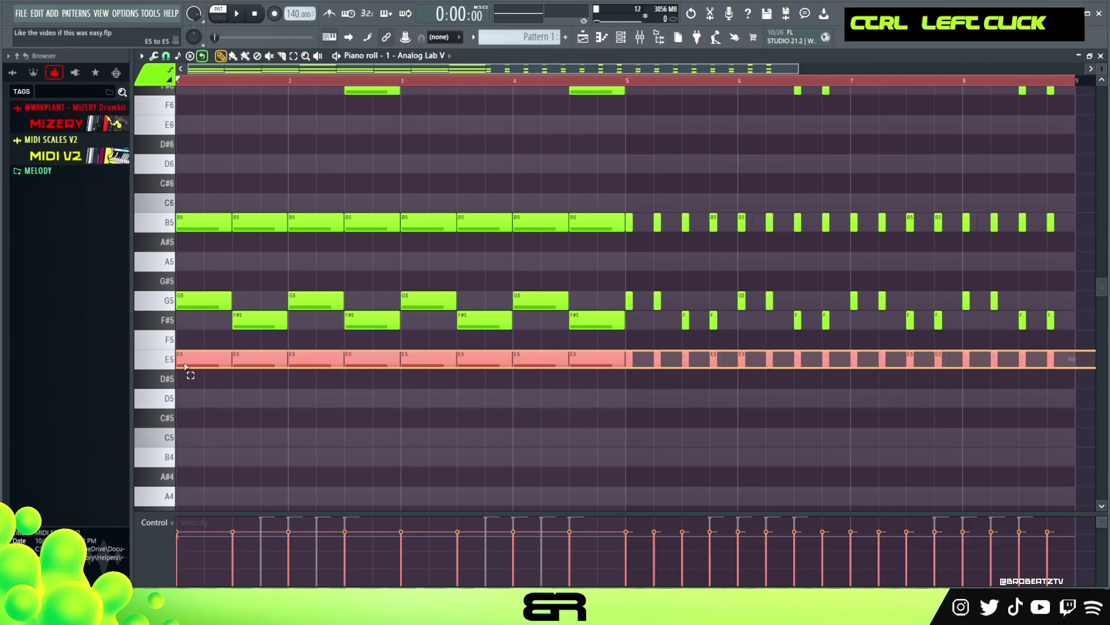
{"action": "right_click", "coordinate": [436, 410]}
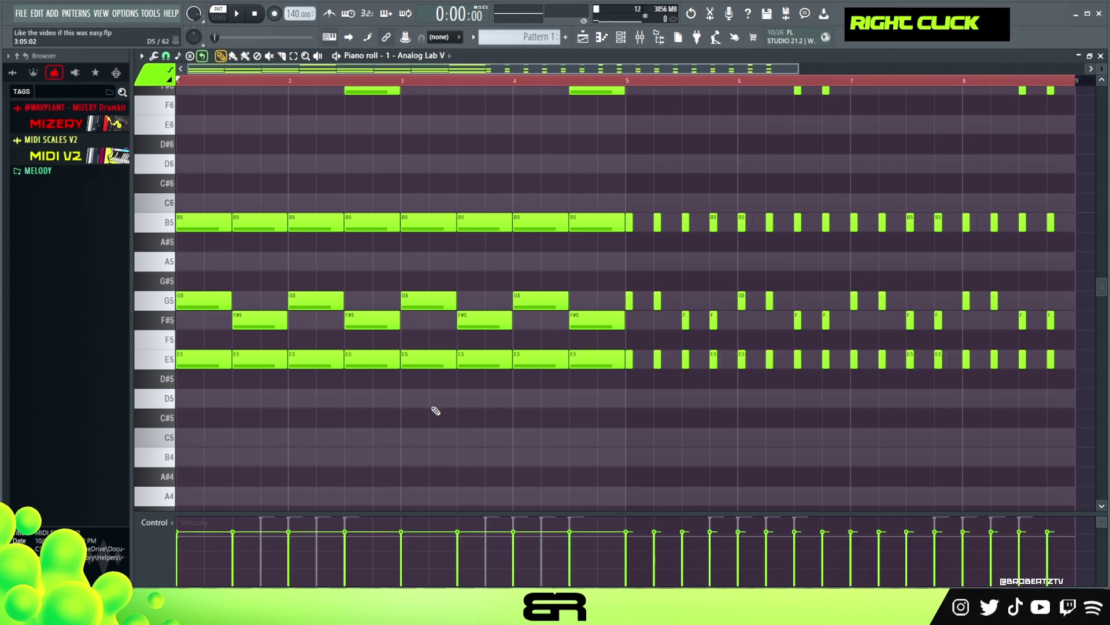
{"action": "left_click", "coordinate": [166, 365], "text": "ctrl"}
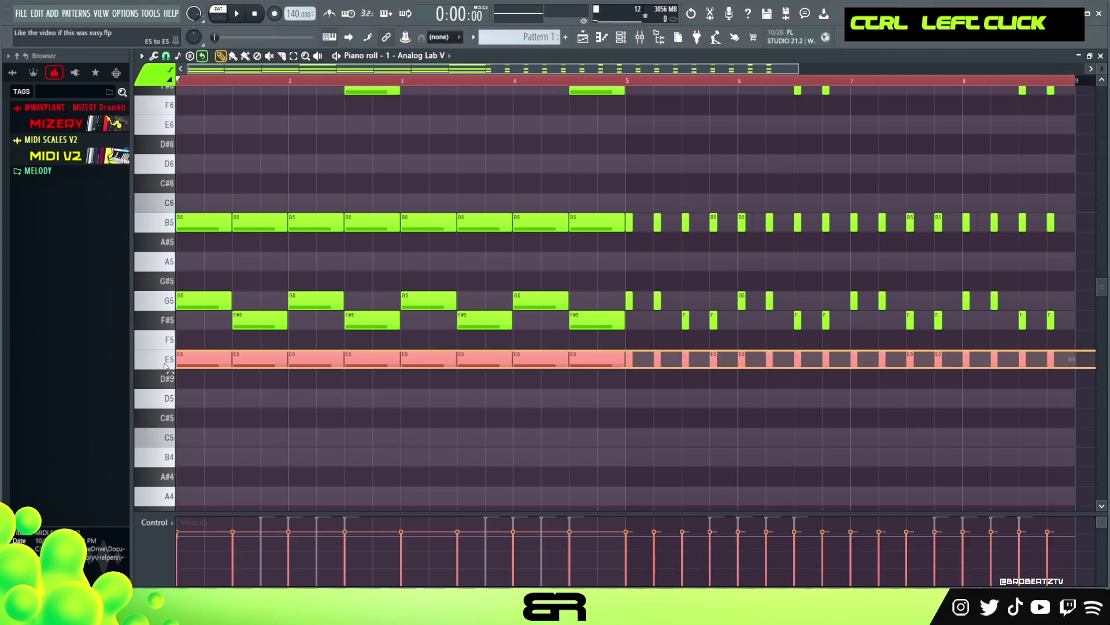
{"action": "right_click", "coordinate": [191, 379]}
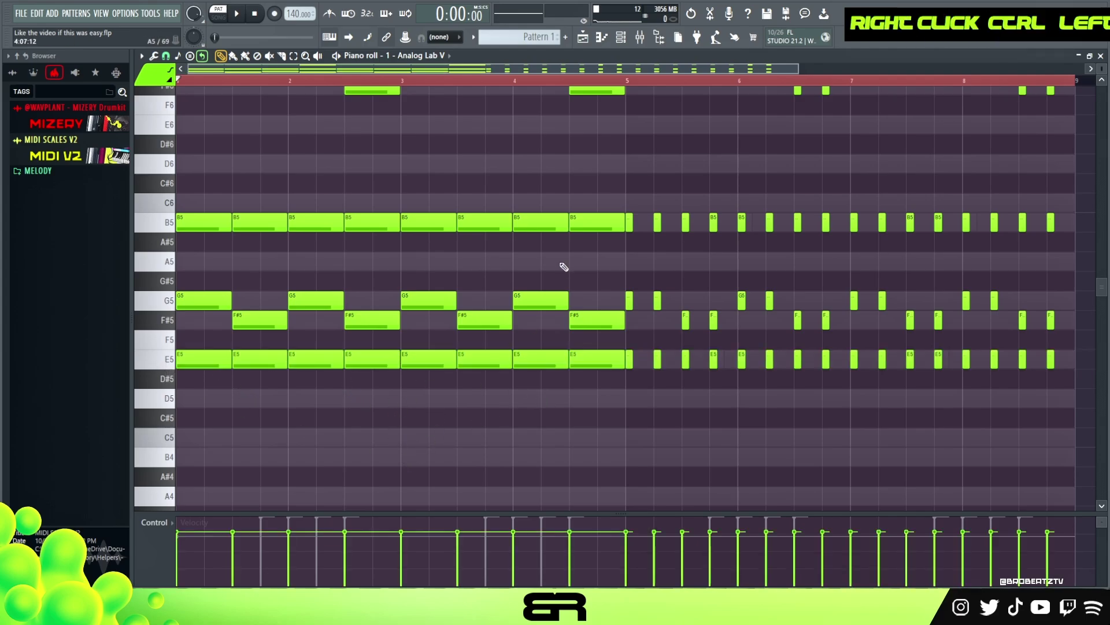
Open the 808 Shifty channel's piano roll, place a short E5 at the start of bar 1, and set the snap to 1/2 beat
{"action": "left_click", "coordinate": [630, 42]}
{"action": "right_click", "coordinate": [323, 265]}
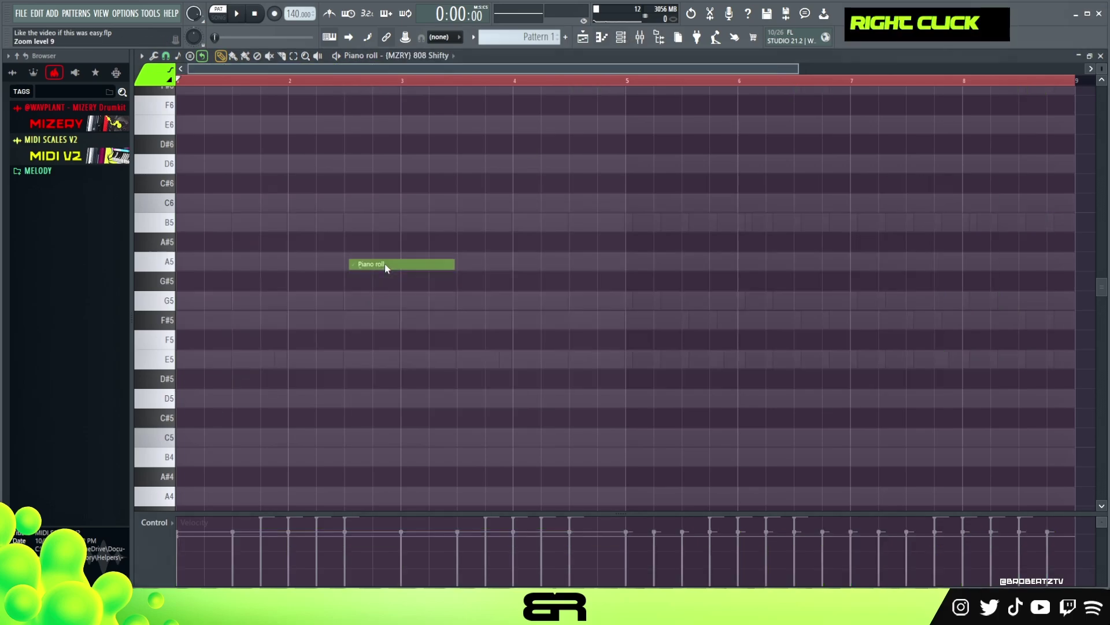
{"action": "left_click", "coordinate": [166, 55]}
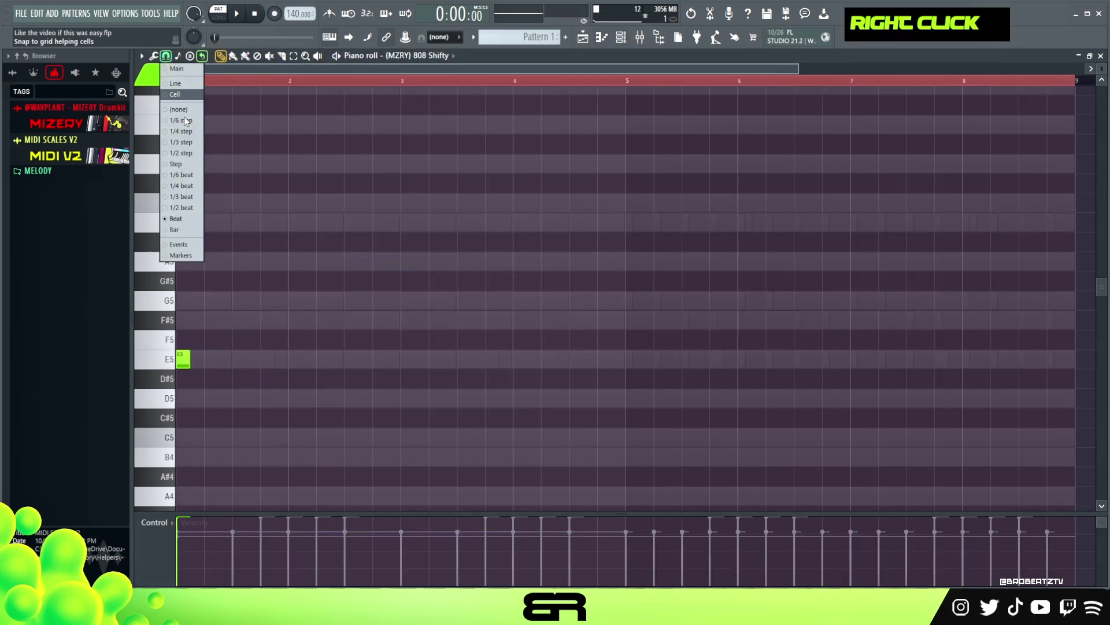
{"action": "right_click", "coordinate": [182, 208]}
{"action": "key", "text": "space"}
{"action": "key", "text": "space"}
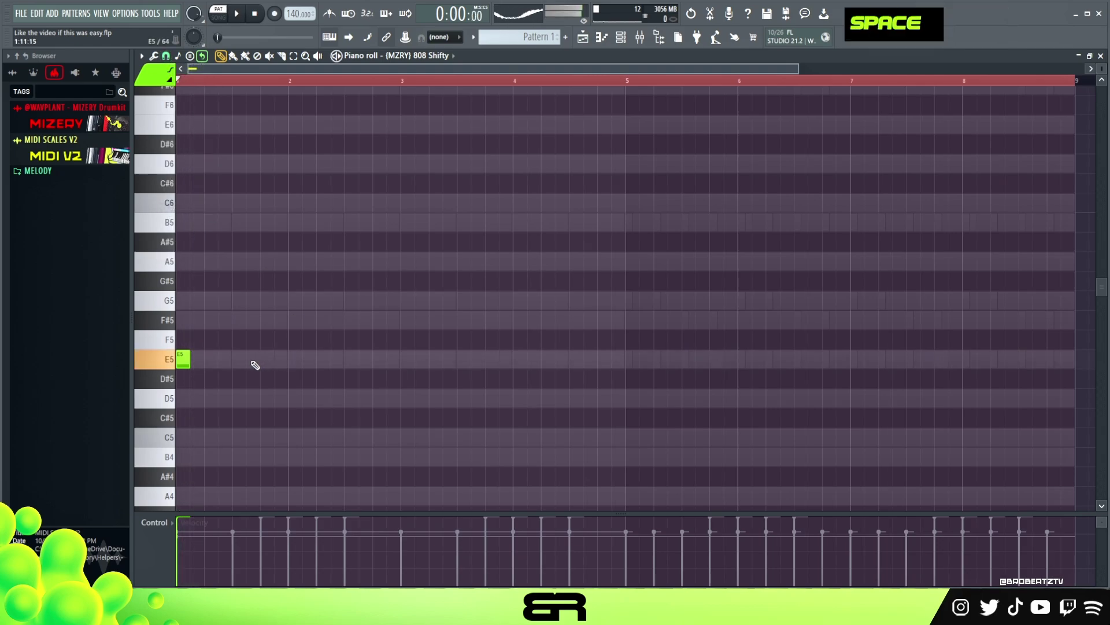
Add short E5 notes to the 808 on step 7 of bar 1 and step 5 of bar 2
{"action": "key", "text": "space"}
{"action": "left_click", "coordinate": [225, 358]}
{"action": "left_click", "coordinate": [319, 358]}
{"action": "key", "text": "space"}
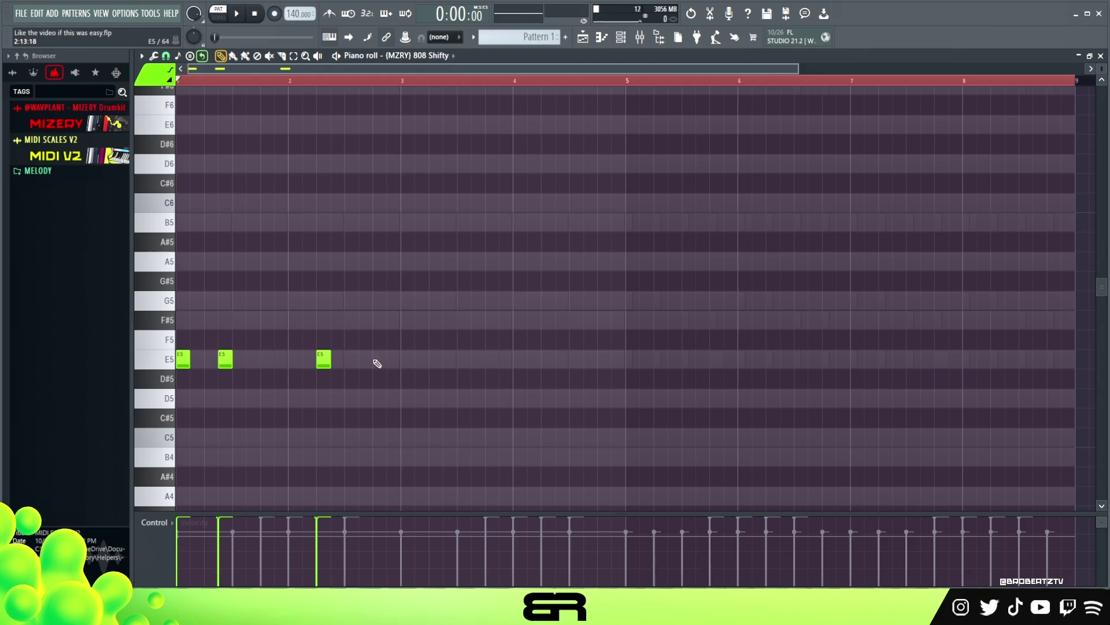
Add a G5 on step 11 of bar 2, and repeat the four-note 808 rhythm in bars 3 and 4 as C5, C5, C5, B4
{"action": "left_click", "coordinate": [326, 354], "text": "shift"}
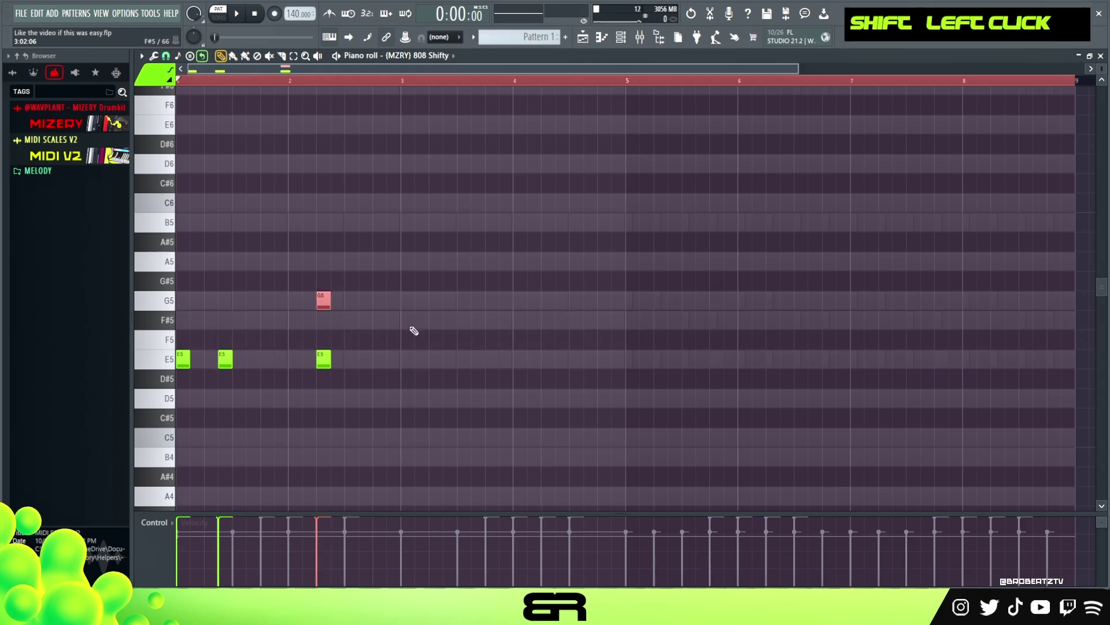
{"action": "right_click", "coordinate": [320, 304]}
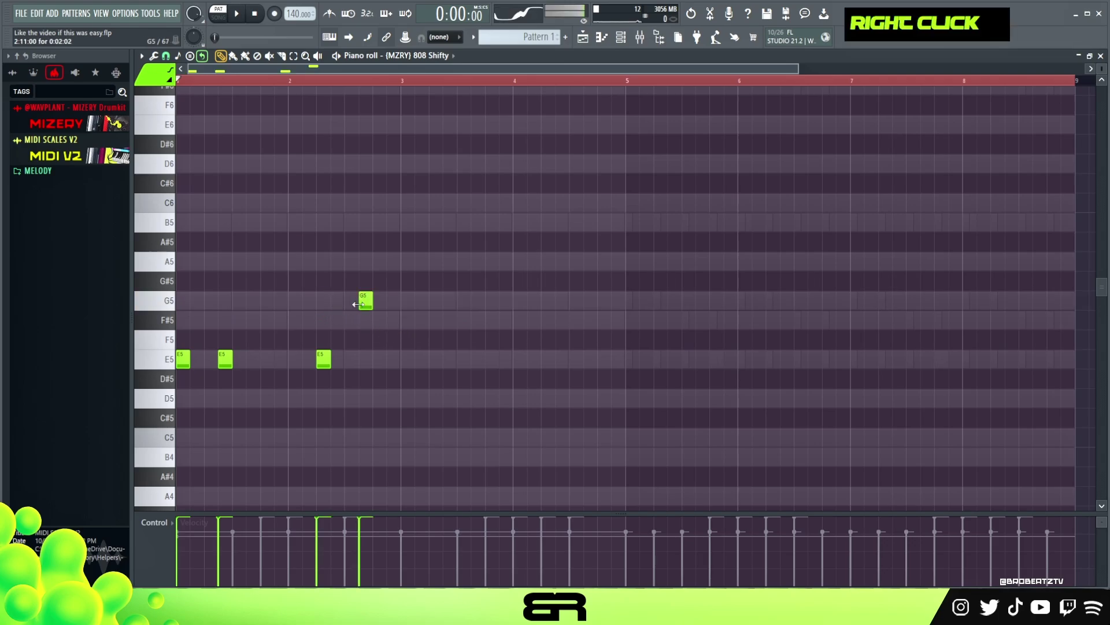
{"action": "left_click", "coordinate": [325, 359], "text": "ctrl"}
{"action": "left_click_drag", "start_coordinate": [325, 360], "coordinate": [329, 442]}
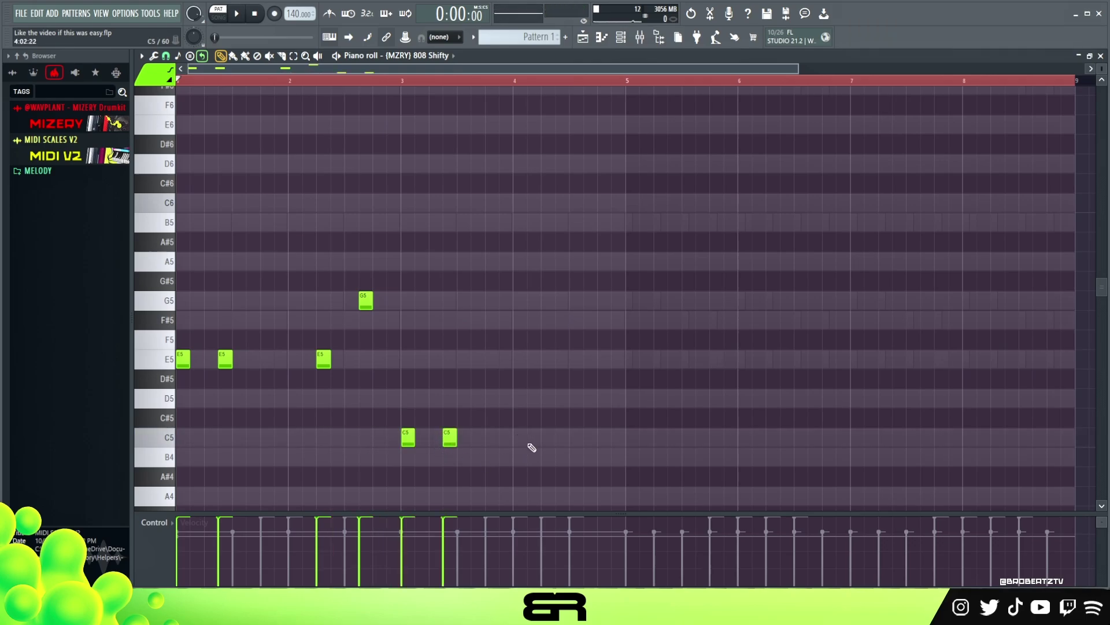
{"action": "key", "text": "space"}
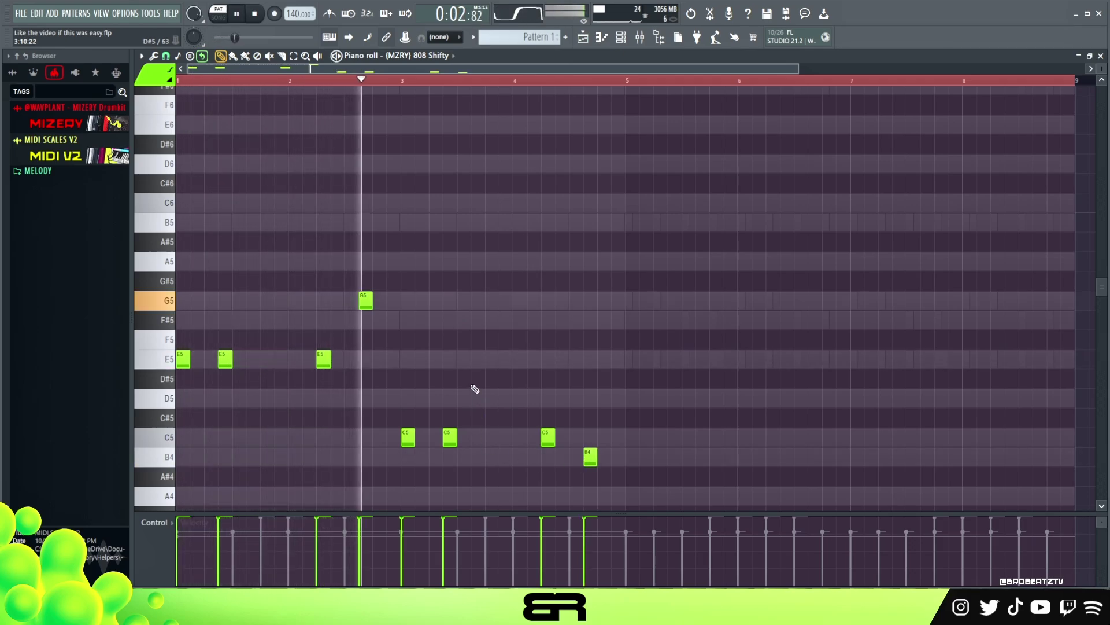
{"action": "key", "text": "ctrl"}
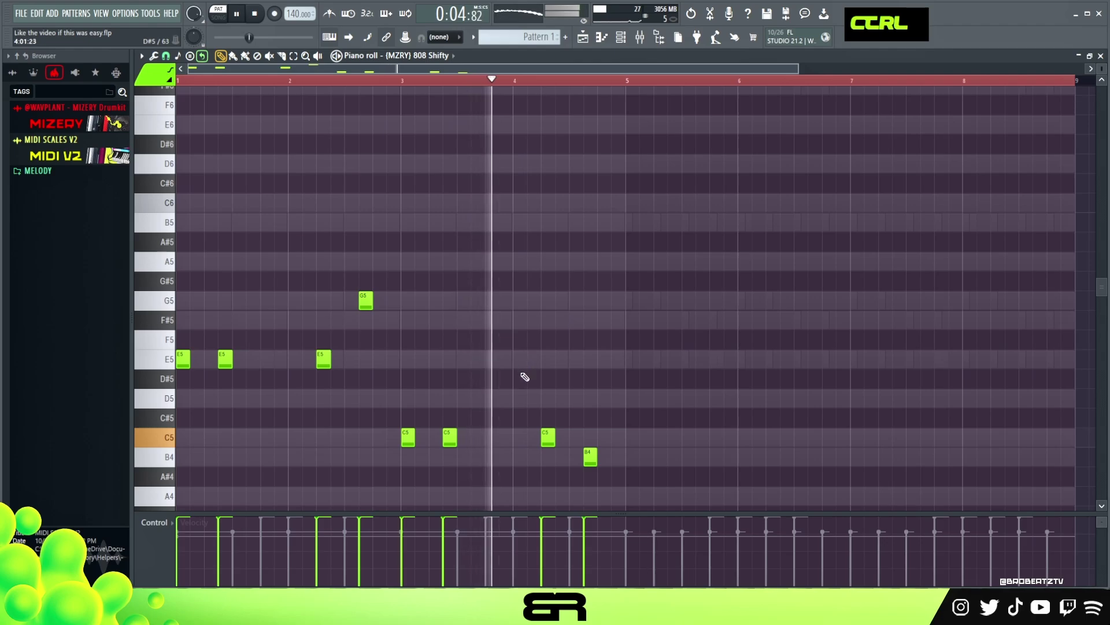
{"action": "key", "text": "space"}
Duplicate the four-bar 808 pattern into bars 5 to 8 and move the second E5 of bar 5 to beat 4
{"action": "key", "text": "ctrl+a"}
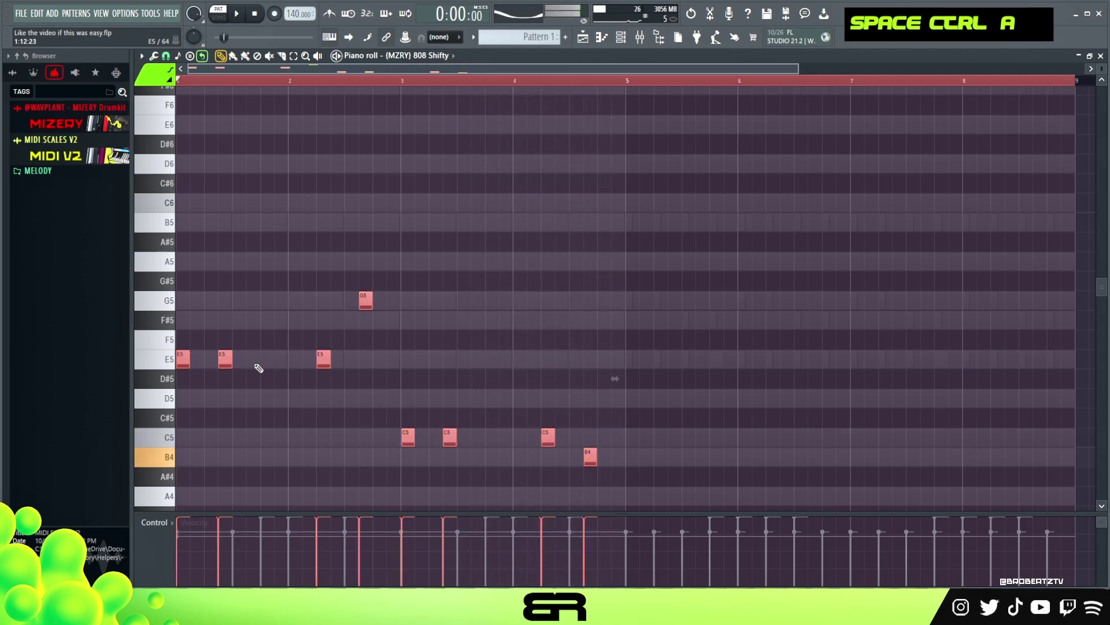
{"action": "left_click_drag", "start_coordinate": [224, 359], "coordinate": [626, 357]}
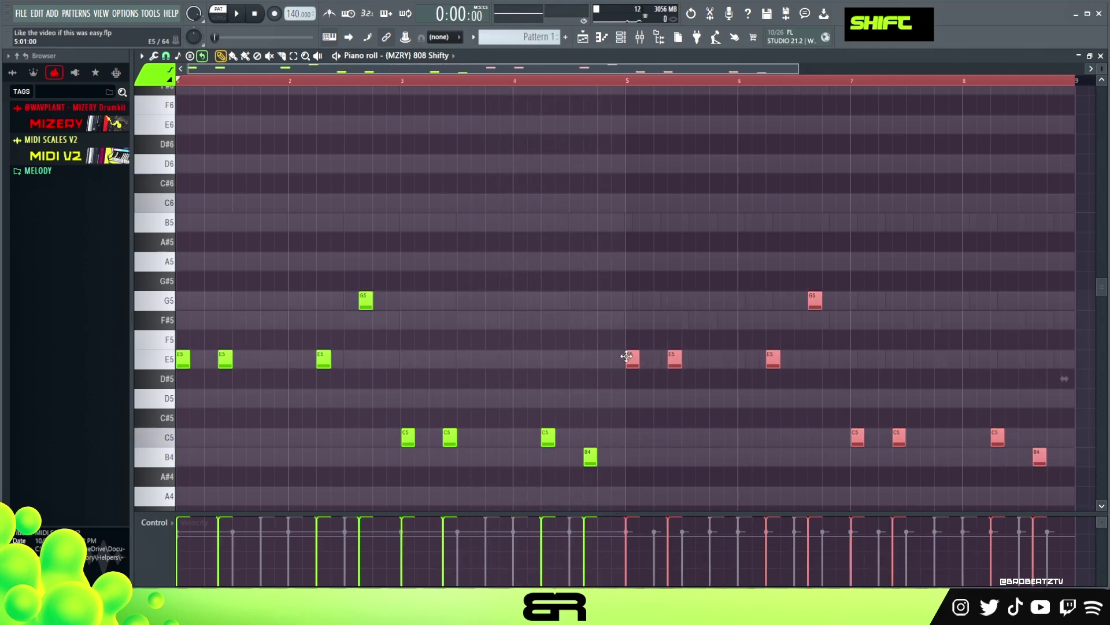
{"action": "left_click_drag", "start_coordinate": [359, 370], "coordinate": [177, 333]}
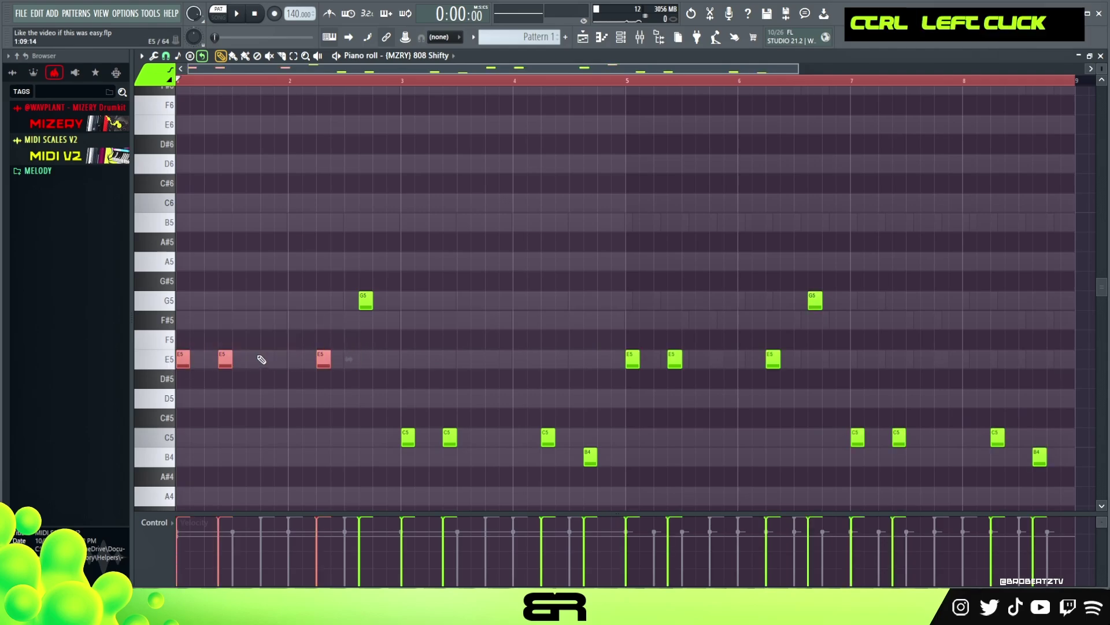
{"action": "right_click", "coordinate": [556, 356]}
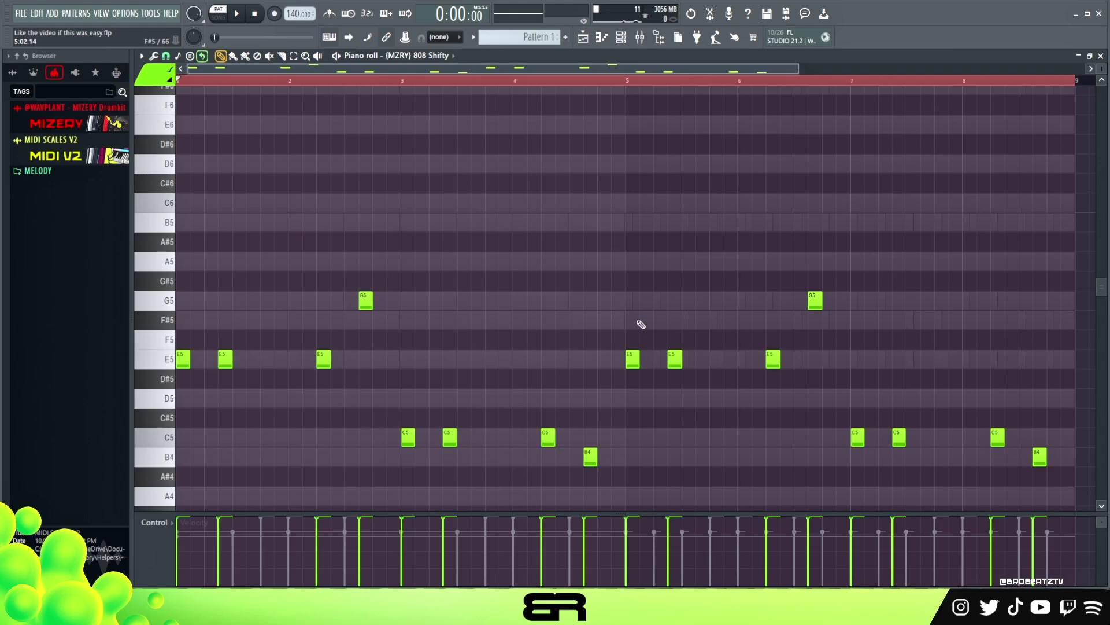
{"action": "right_click", "coordinate": [675, 359]}
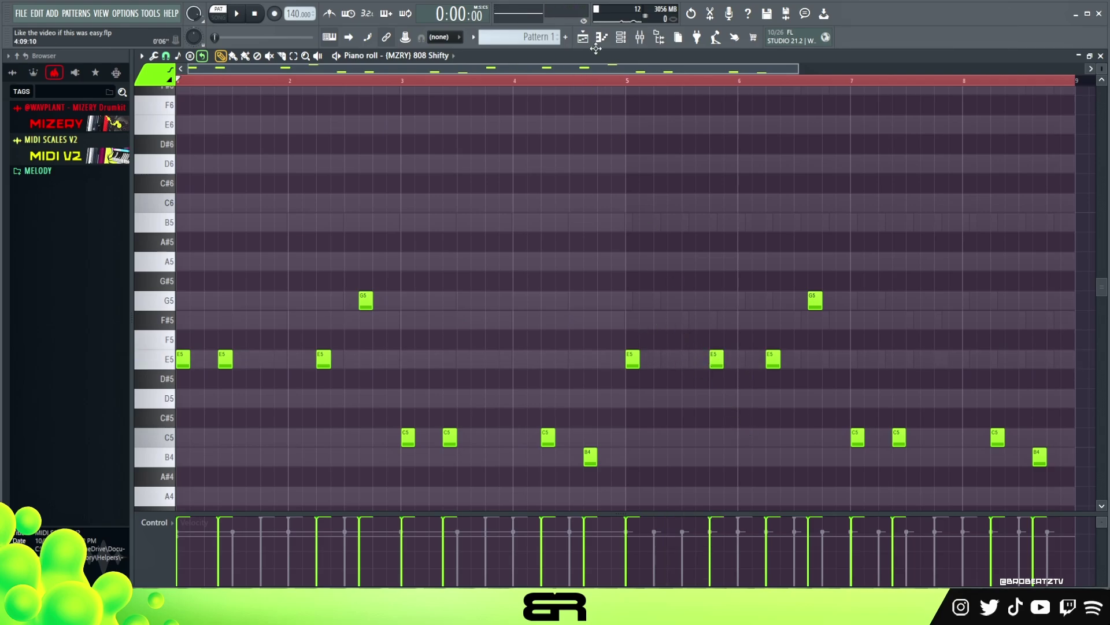
Open the channel rack and place CL Maximus claps on steps 9 and 25
{"action": "left_click", "coordinate": [619, 38]}
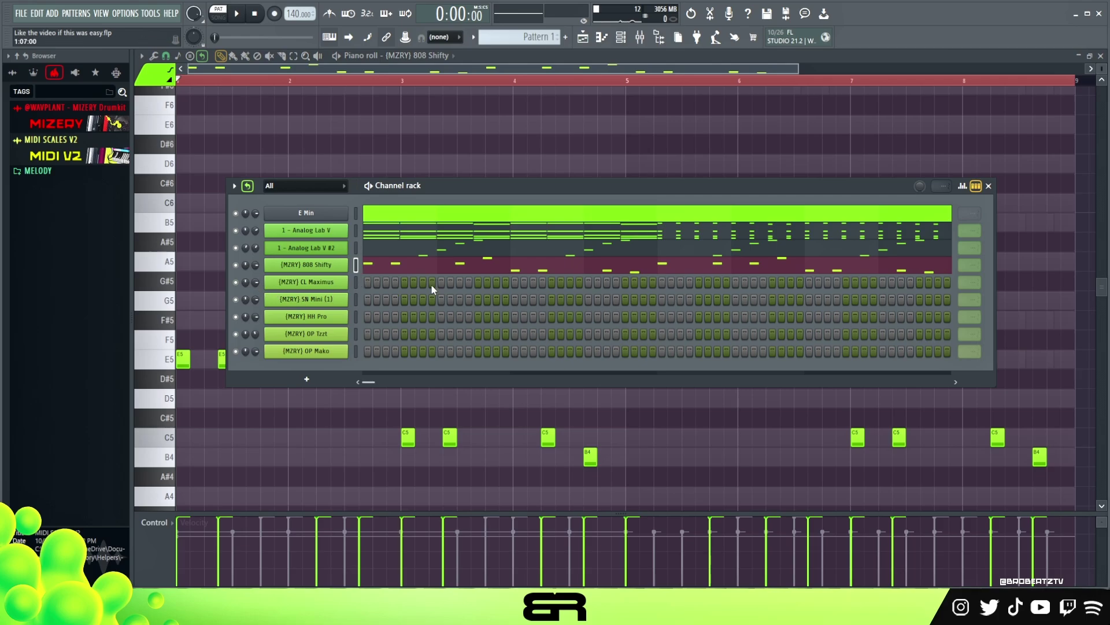
{"action": "double_click", "coordinate": [589, 283]}
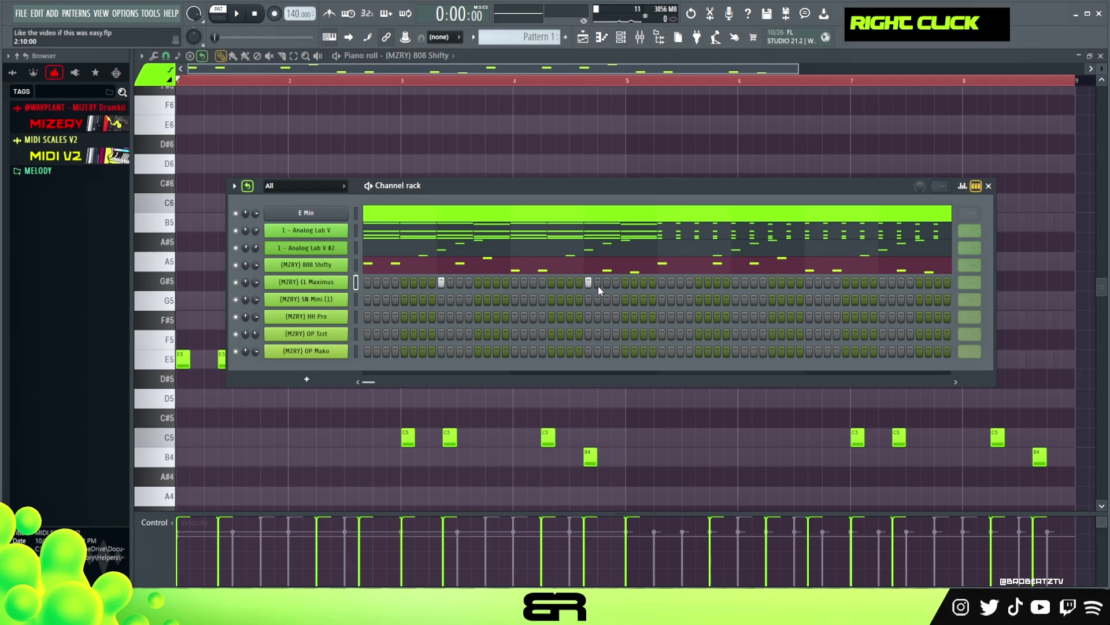
{"action": "left_click", "coordinate": [375, 300]}
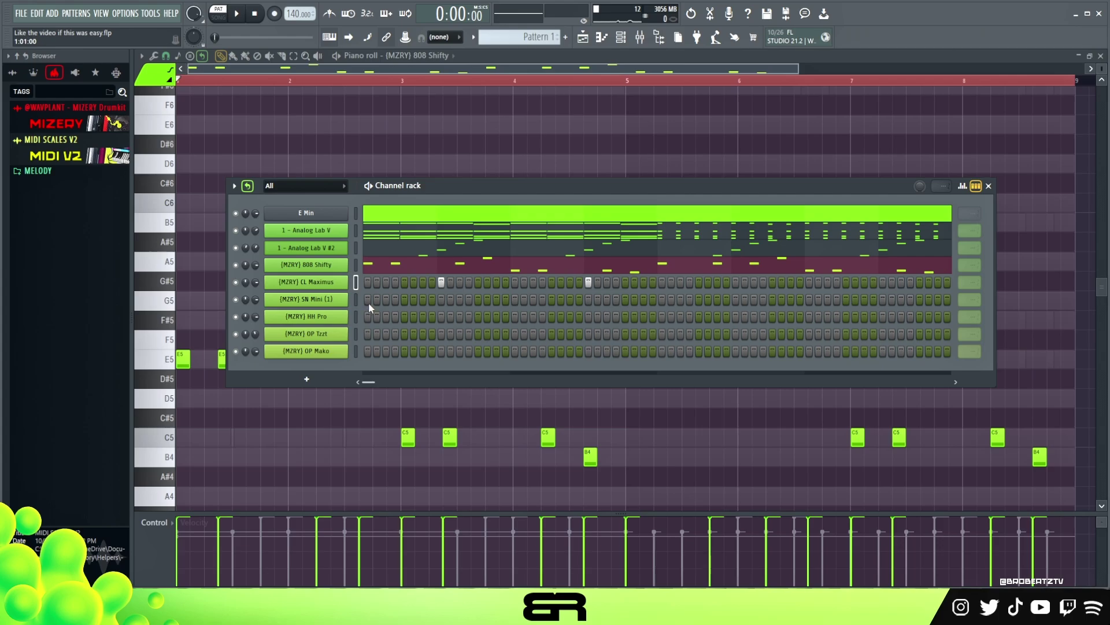
Place HH Pro hits on steps 1 to 3 and an OP Tzzt hit on step 1, auditioning them with the pattern
{"action": "left_click_drag", "start_coordinate": [373, 316], "coordinate": [390, 316]}
{"action": "key", "text": "space"}
{"action": "key", "text": "space"}
{"action": "key", "text": "space"}
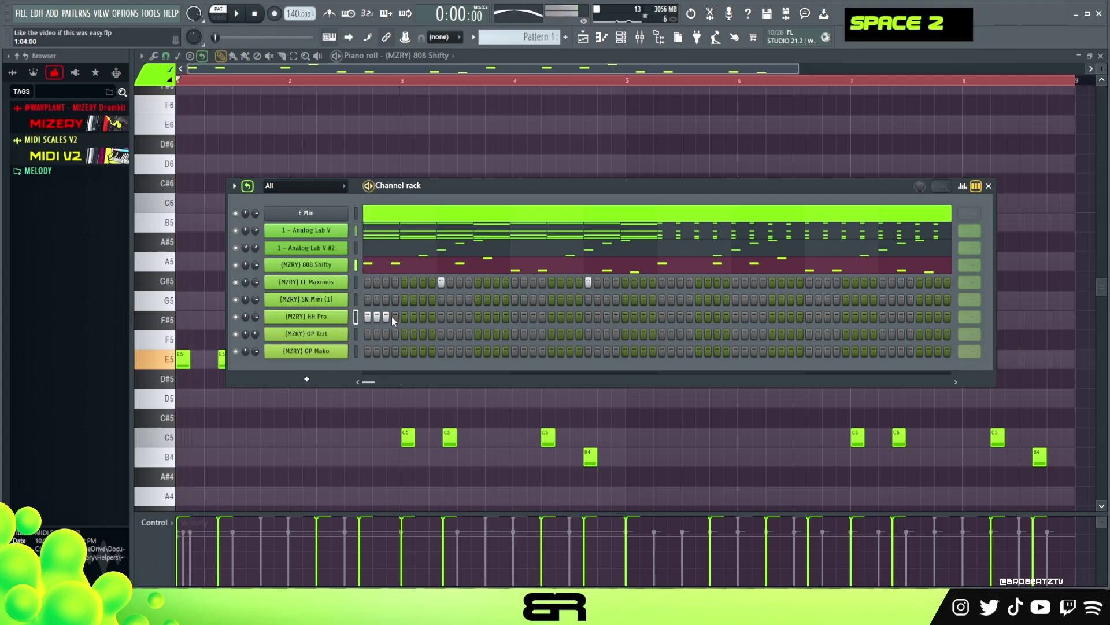
{"action": "left_click", "coordinate": [368, 334]}
{"action": "key", "text": "space"}
{"action": "key", "text": "space"}
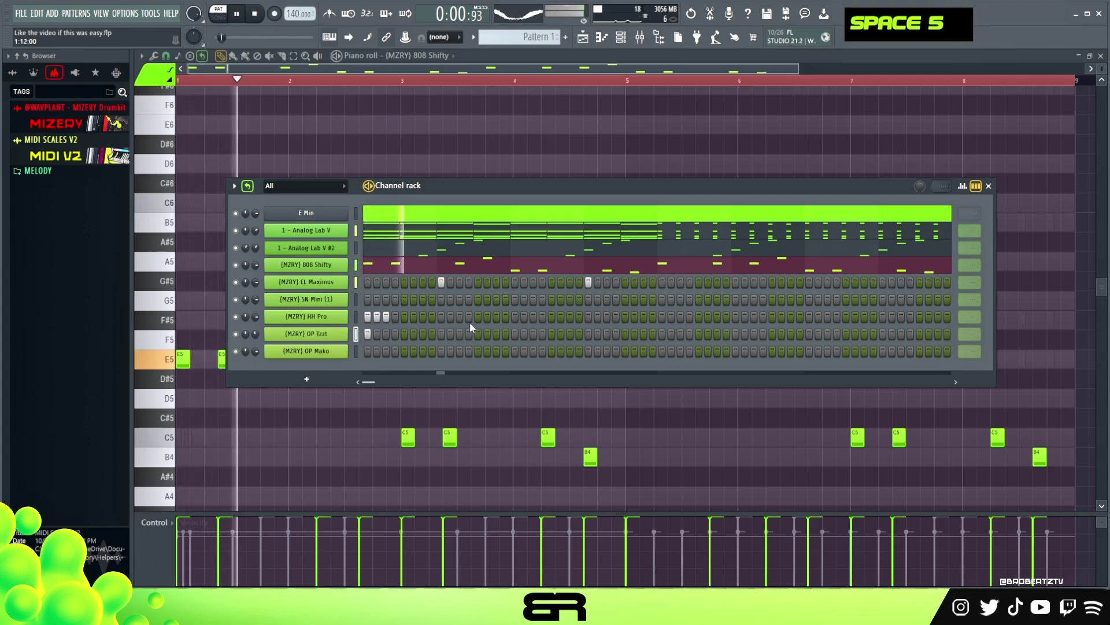
{"action": "key", "text": "space"}
{"action": "key", "text": "space"}
Add HH Pro hits on steps 15, 17, 18, 19 and 23 and an SN Mini (1) hit on step 19, checking playback
{"action": "left_click", "coordinate": [496, 317]}
{"action": "left_click", "coordinate": [515, 316]}
{"action": "left_click", "coordinate": [524, 316]}
{"action": "left_click", "coordinate": [533, 299]}
{"action": "key", "text": "space"}
{"action": "left_click", "coordinate": [534, 317]}
{"action": "key", "text": "space"}
{"action": "left_click", "coordinate": [570, 317]}
{"action": "key", "text": "space"}
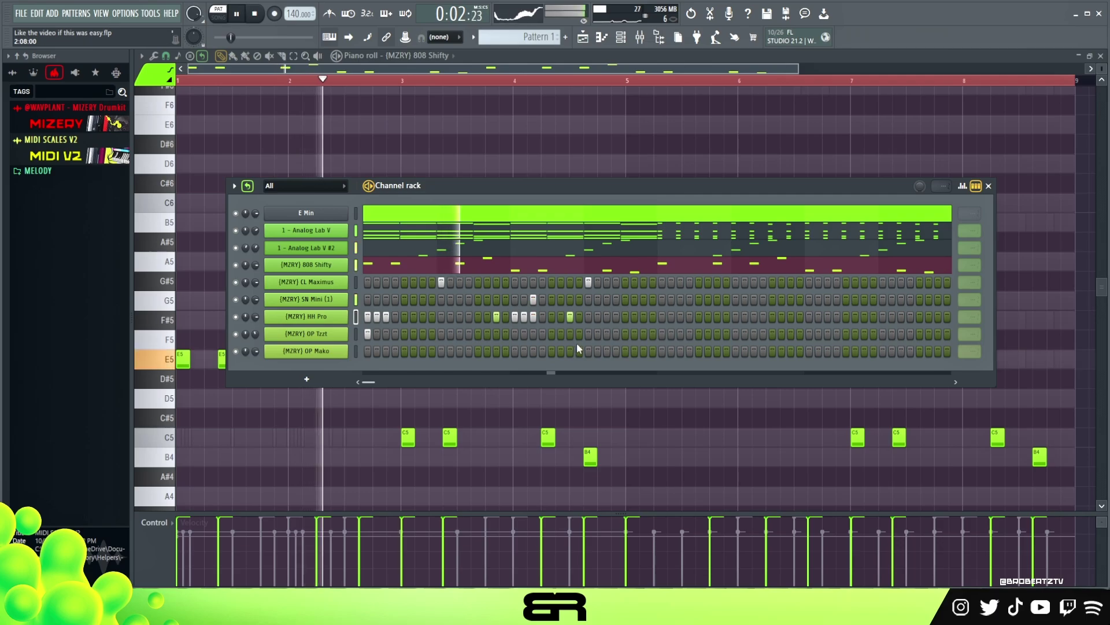
Place an OP Mako hit on step 29 and an SN Mini (1) hit on step 27
{"action": "key", "text": "space"}
{"action": "left_click", "coordinate": [625, 351]}
{"action": "left_click", "coordinate": [607, 299]}
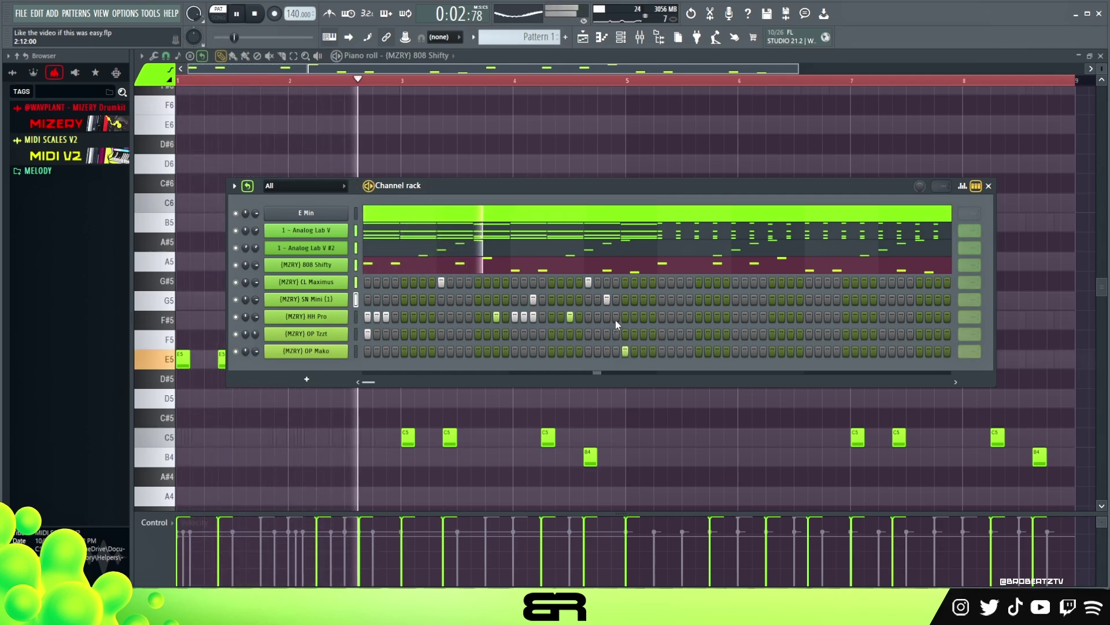
Play back the pattern and set the loop length of the drum channels to Bar
{"action": "key", "text": "space"}
{"action": "key", "text": "space"}
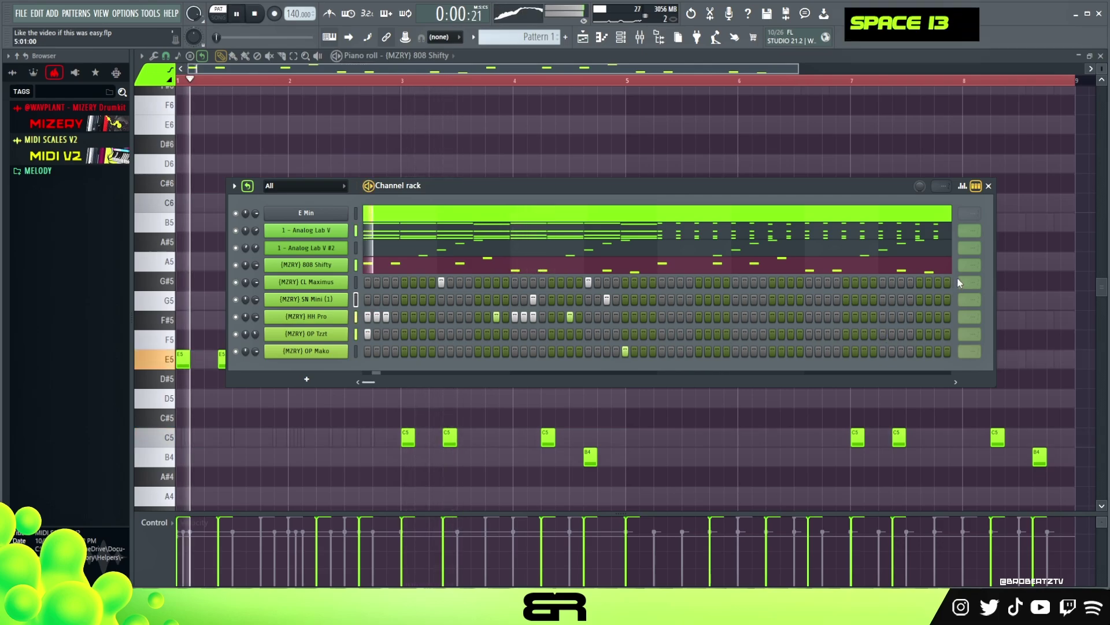
{"action": "key", "text": "space"}
{"action": "scroll", "coordinate": [970, 301], "scroll_direction": "down", "scroll_amount": 1}
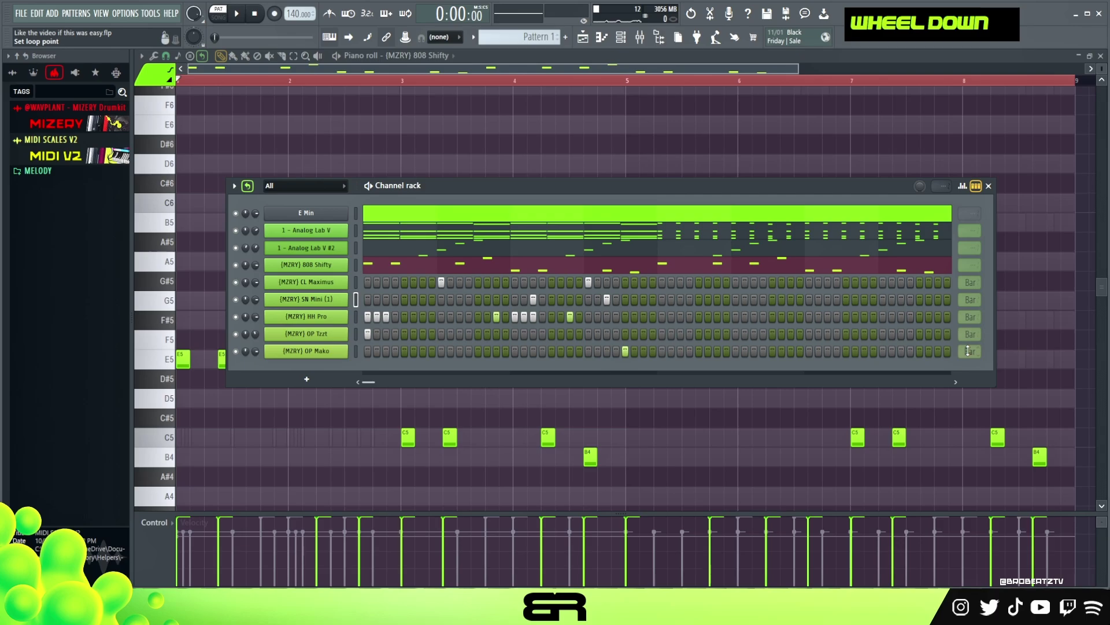
Reposition the channel rack and place CL Maximus claps on steps 41 and 57
{"action": "double_click", "coordinate": [549, 183]}
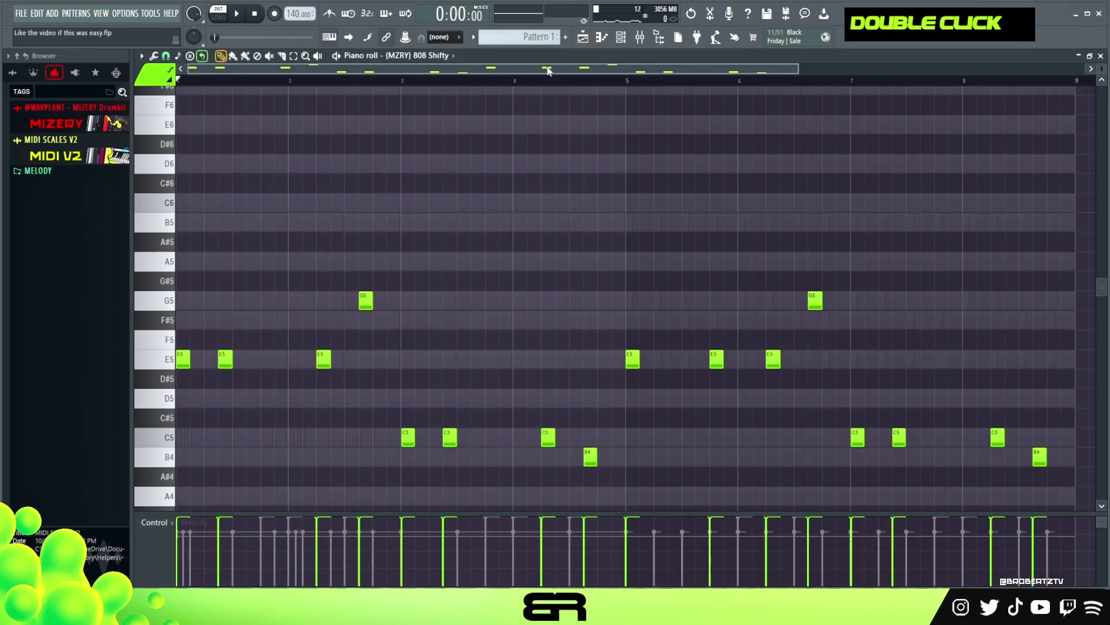
{"action": "left_click", "coordinate": [626, 40]}
{"action": "left_click_drag", "start_coordinate": [604, 182], "coordinate": [579, 181]}
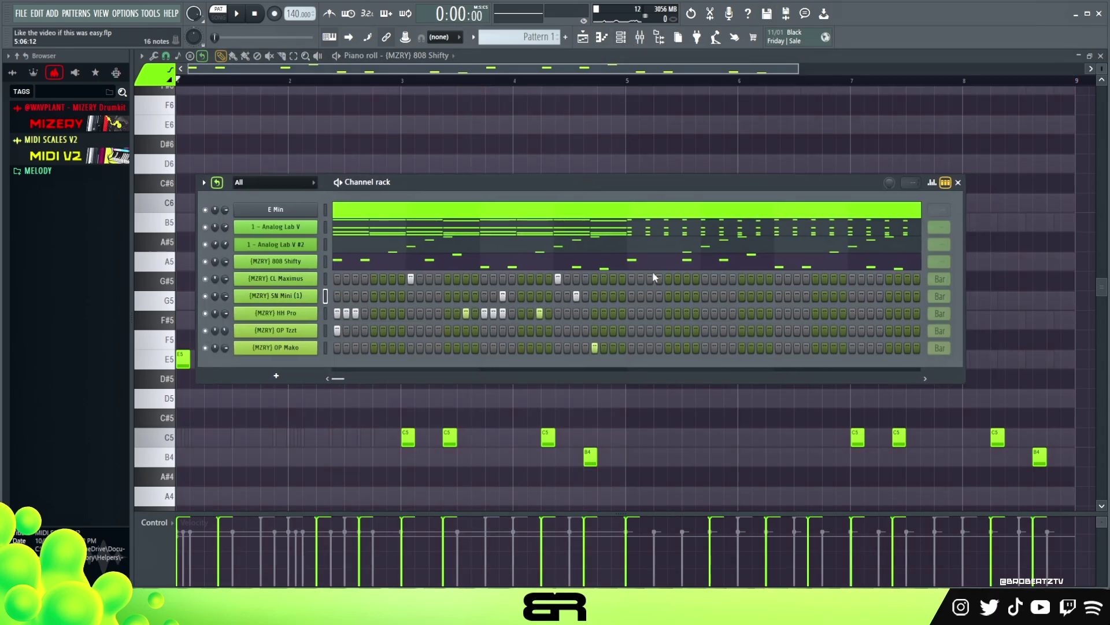
{"action": "left_click", "coordinate": [704, 279]}
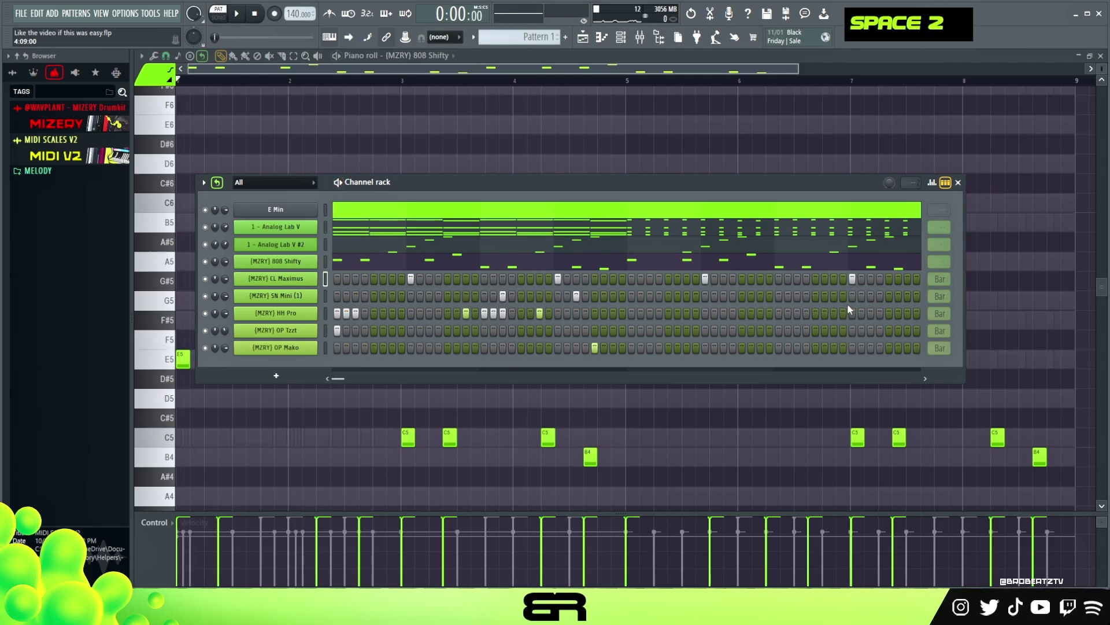
{"action": "key", "text": "space"}
Raise the velocity of all CL Maximus clap notes in the piano roll and return to the channel rack with the pattern playing
{"action": "right_click", "coordinate": [301, 278]}
{"action": "left_click", "coordinate": [347, 288]}
{"action": "key", "text": "ctrl+a"}
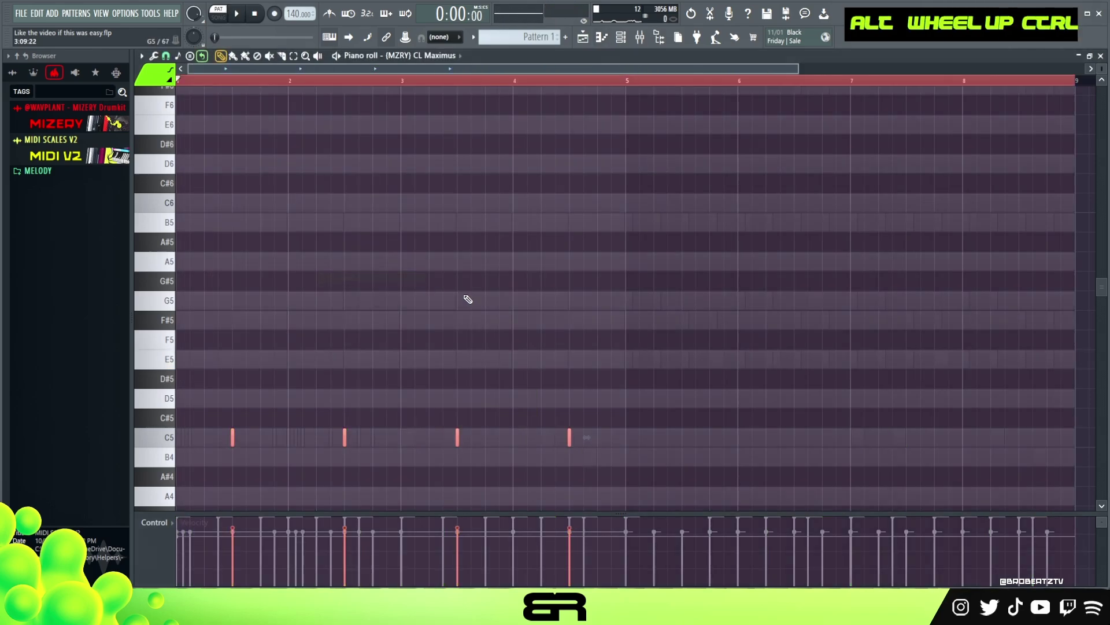
{"action": "key", "text": "space"}
{"action": "key", "text": "F6"}
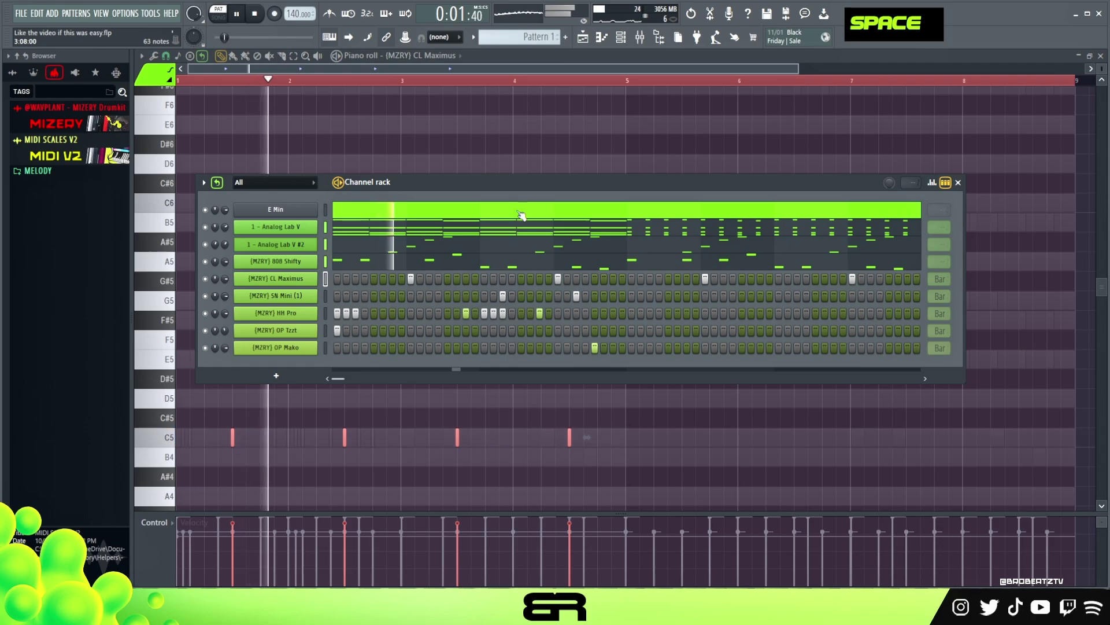
Place HH Pro hits on steps 33 to 35 and an OP Tzzt hit on step 33
{"action": "right_click", "coordinate": [276, 297]}
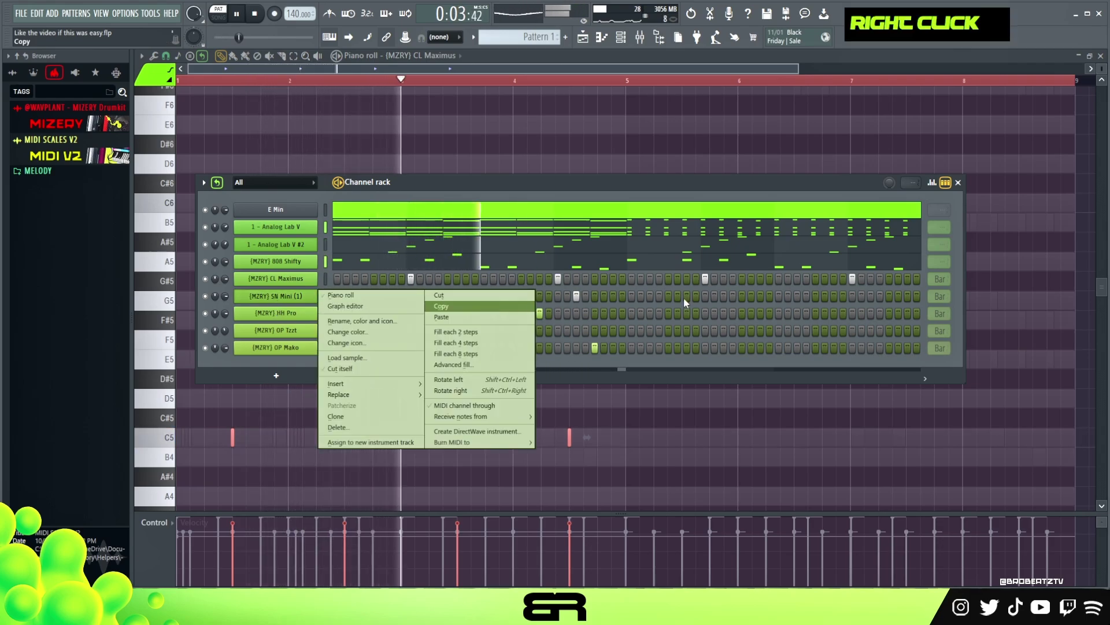
{"action": "key", "text": "space"}
{"action": "left_click", "coordinate": [636, 314]}
{"action": "key", "text": "space"}
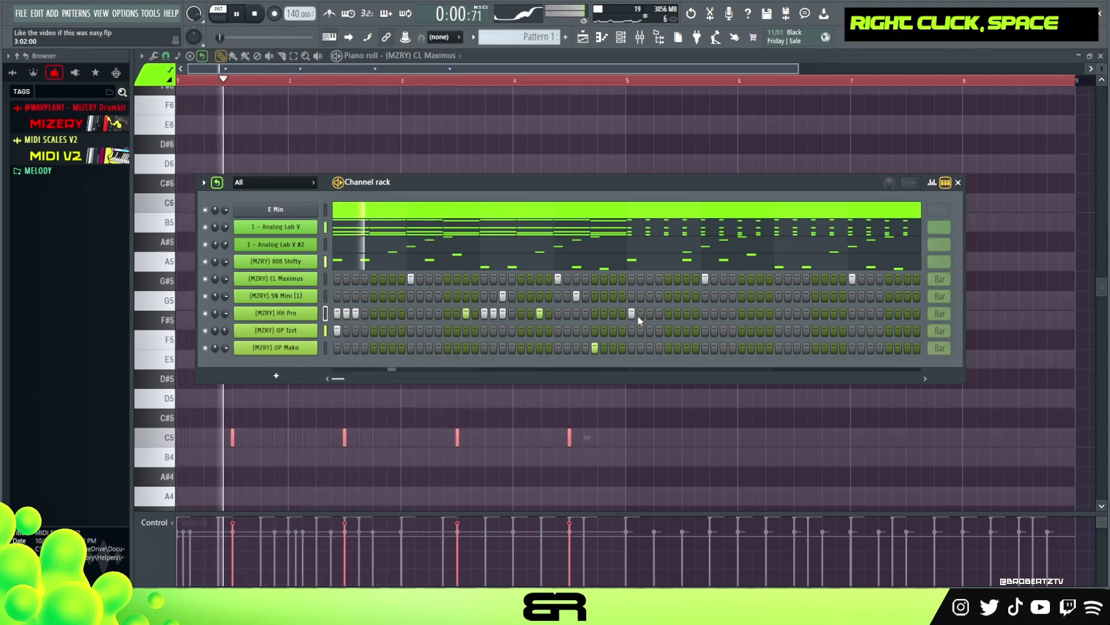
{"action": "left_click", "coordinate": [641, 313]}
{"action": "left_click", "coordinate": [650, 313]}
{"action": "left_click", "coordinate": [631, 331]}
Add HH Pro hits on steps 47, 49, 50, 51 and 55 and an SN Mini (1) hit on step 51, checking playback
{"action": "left_click", "coordinate": [760, 313]}
{"action": "left_click", "coordinate": [797, 296]}
{"action": "left_click", "coordinate": [779, 313]}
{"action": "left_click", "coordinate": [788, 313]}
{"action": "left_click", "coordinate": [797, 313]}
{"action": "key", "text": "space"}
{"action": "left_click", "coordinate": [816, 313]}
{"action": "key", "text": "space"}
{"action": "right_click", "coordinate": [815, 313]}
{"action": "left_click", "coordinate": [834, 313]}
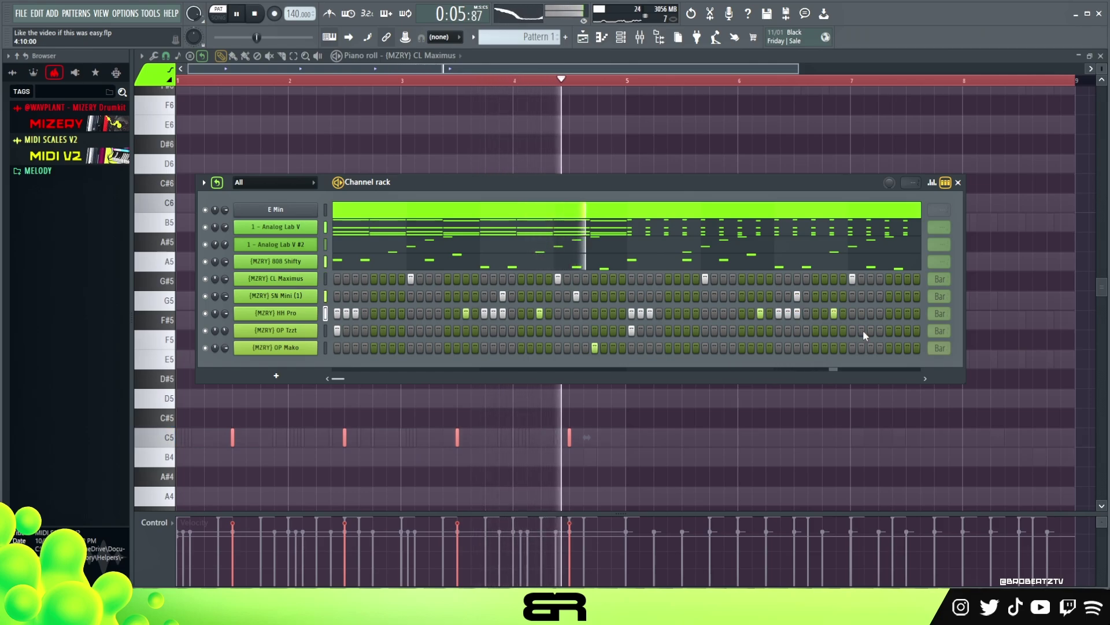
Place SN Mini (1) hits on steps 59 and 63 and an OP Mako hit on step 61, auditioning the pattern
{"action": "key", "text": "space"}
{"action": "key", "text": "space"}
{"action": "left_click", "coordinate": [871, 295]}
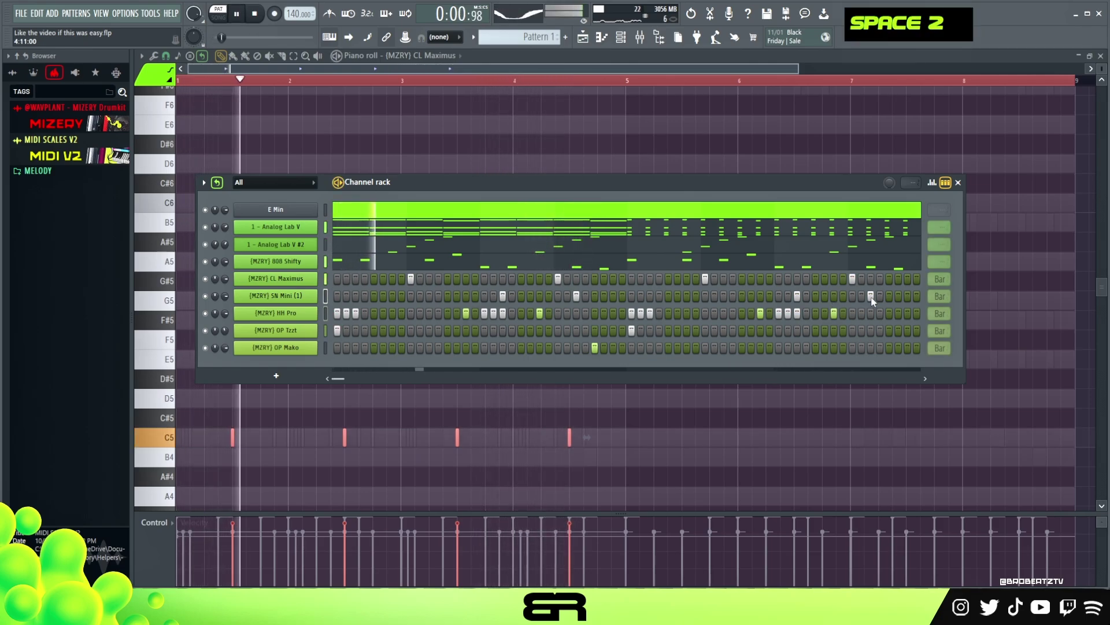
{"action": "left_click", "coordinate": [908, 296]}
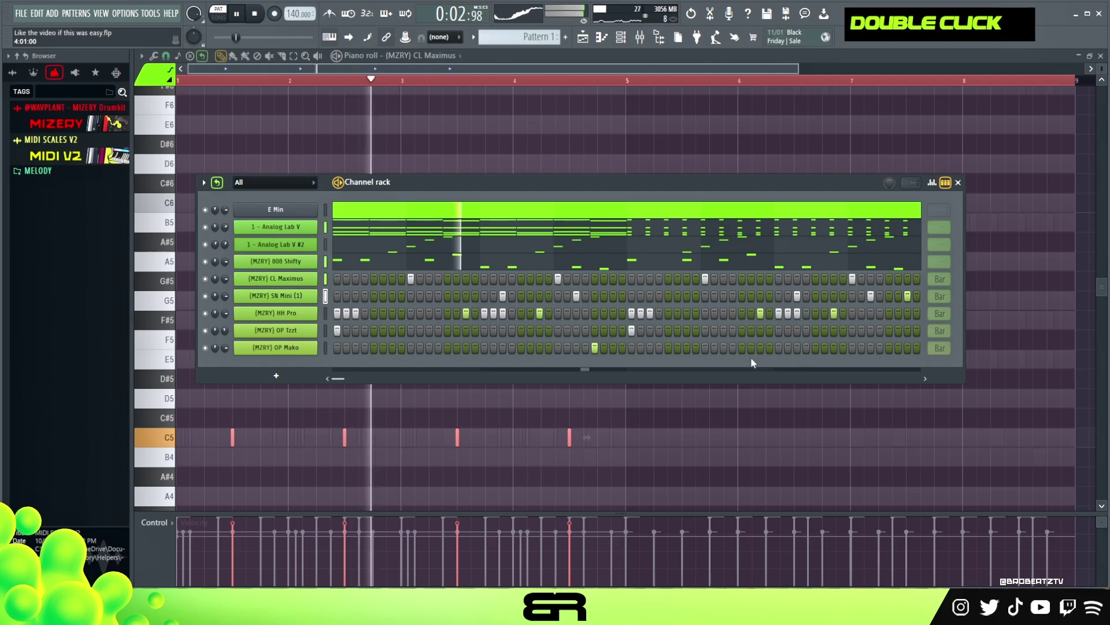
{"action": "left_click", "coordinate": [889, 348]}
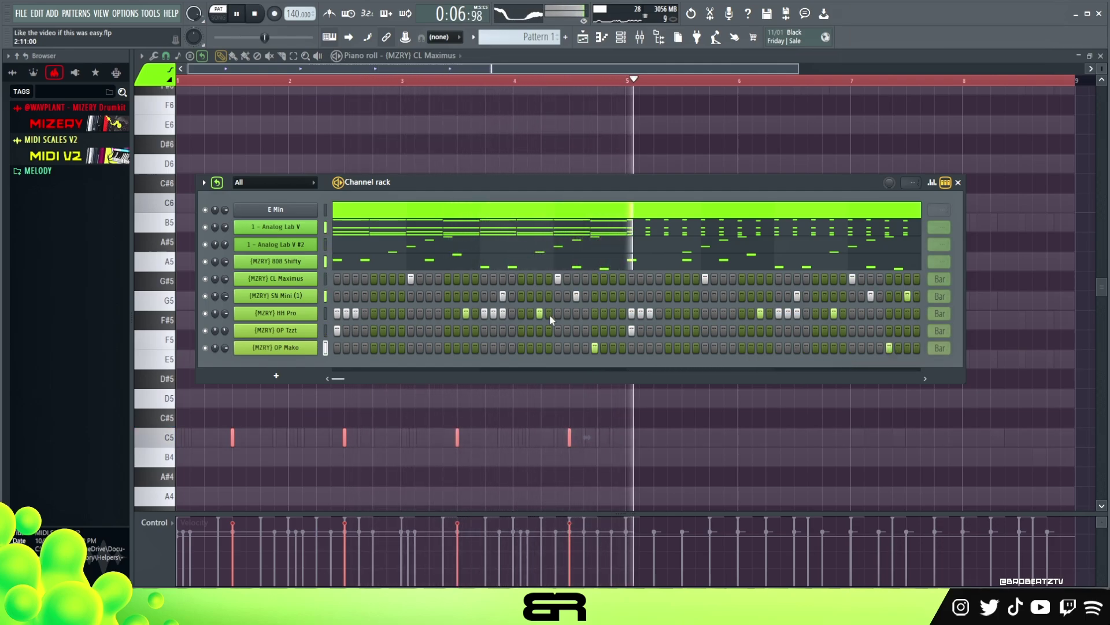
{"action": "key", "text": "space"}
Raise the velocity of all SN Mini (1) notes in the piano roll
{"action": "right_click", "coordinate": [305, 302]}
{"action": "left_click", "coordinate": [425, 293]}
{"action": "key", "text": "ctrl+a"}
{"action": "scroll", "coordinate": [425, 290], "scroll_direction": "up", "scroll_amount": 3}
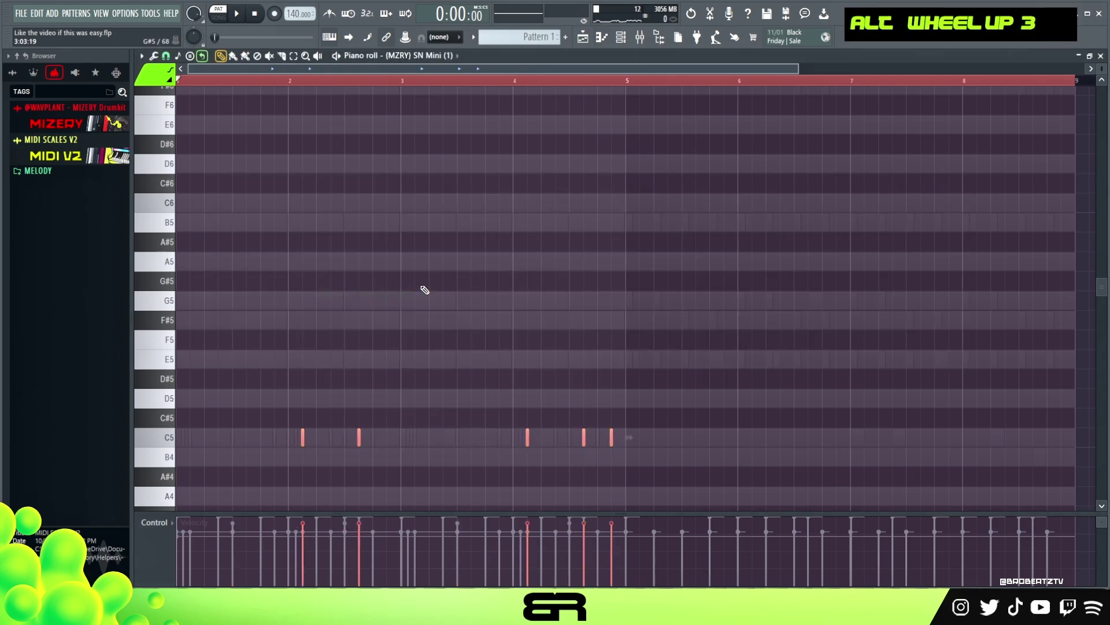
Return to the channel rack and play back the full pattern to check the drums
{"action": "left_click", "coordinate": [621, 39]}
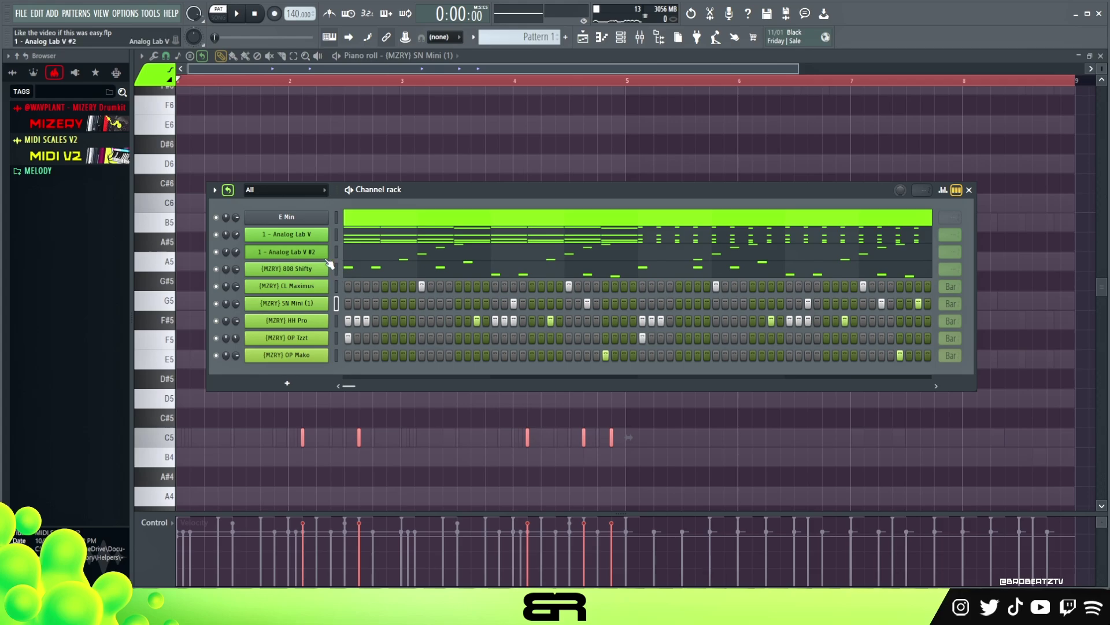
{"action": "double_click", "coordinate": [254, 13]}
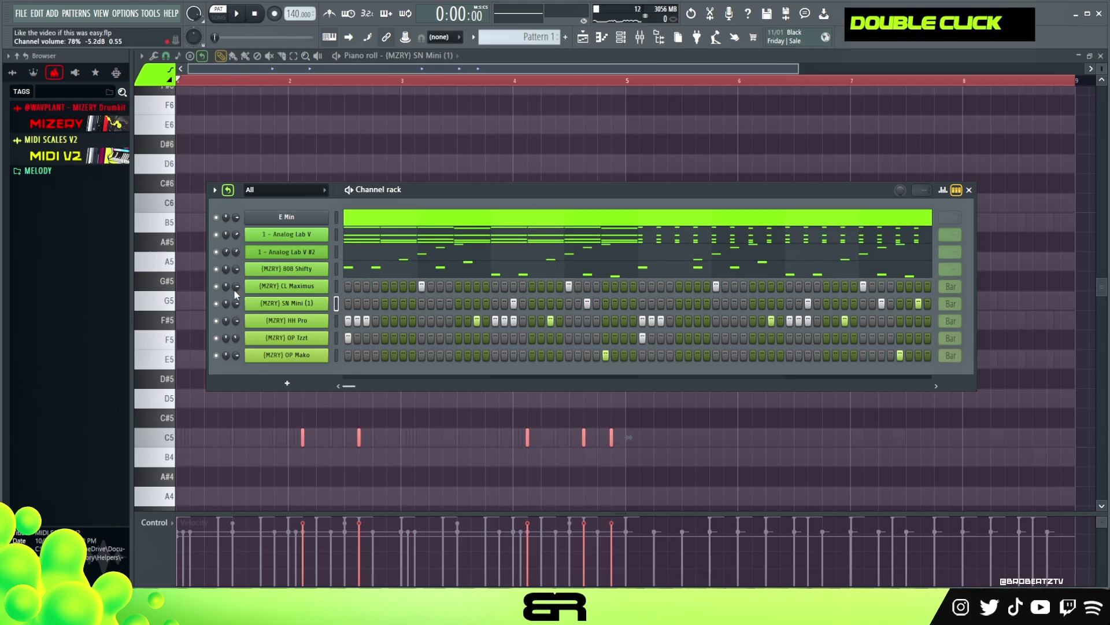
{"action": "left_click", "coordinate": [238, 14]}
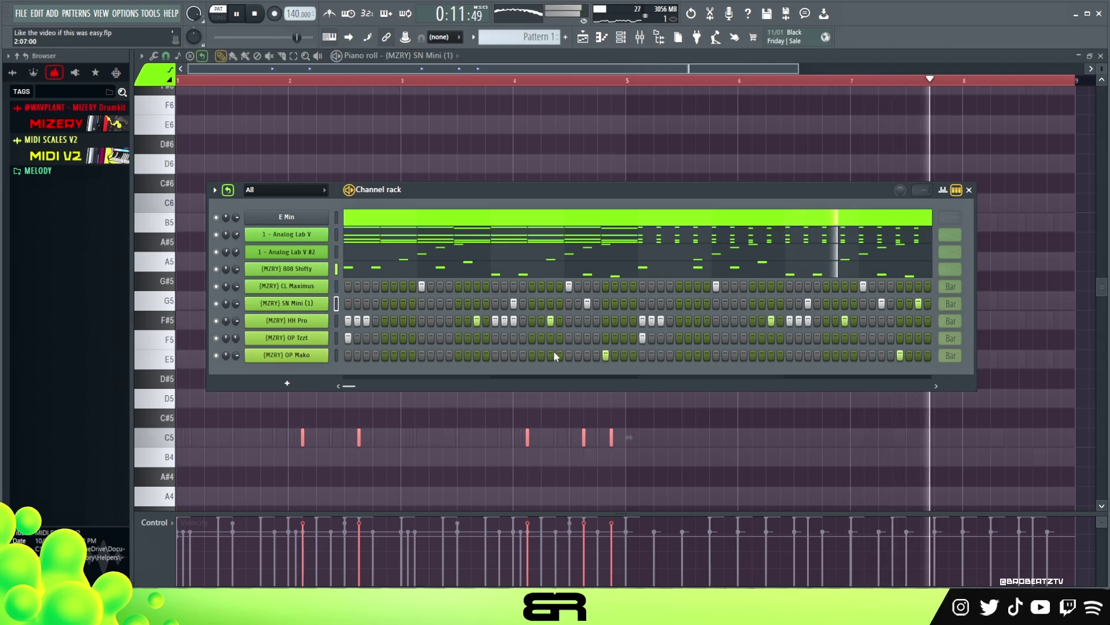
{"action": "key", "text": "space"}
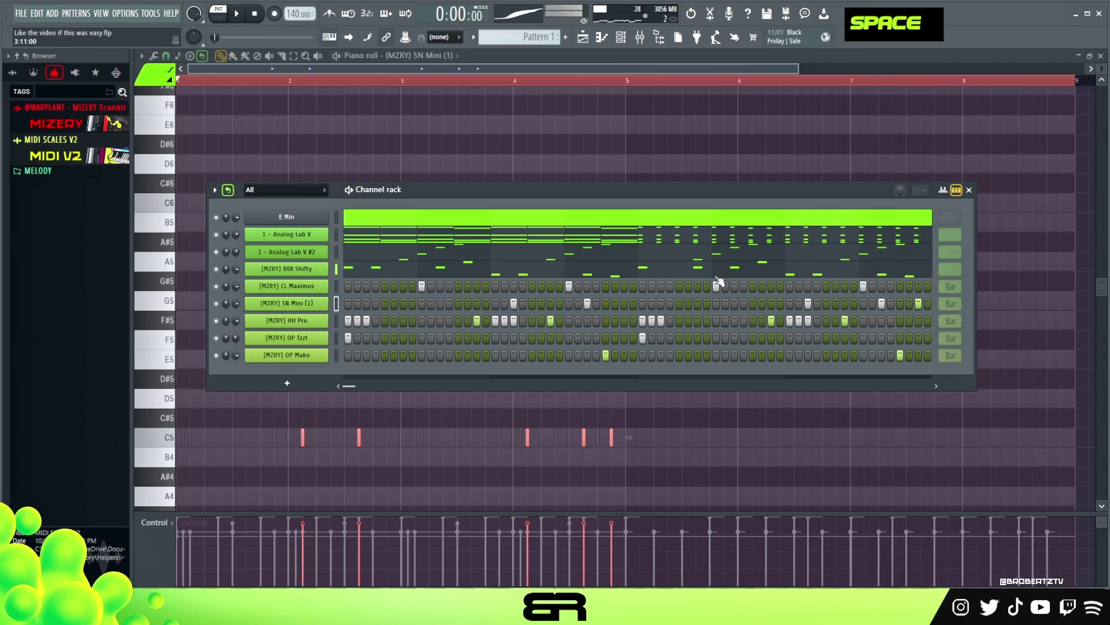
{"action": "scroll", "coordinate": [942, 328], "scroll_direction": "down", "scroll_amount": 1}
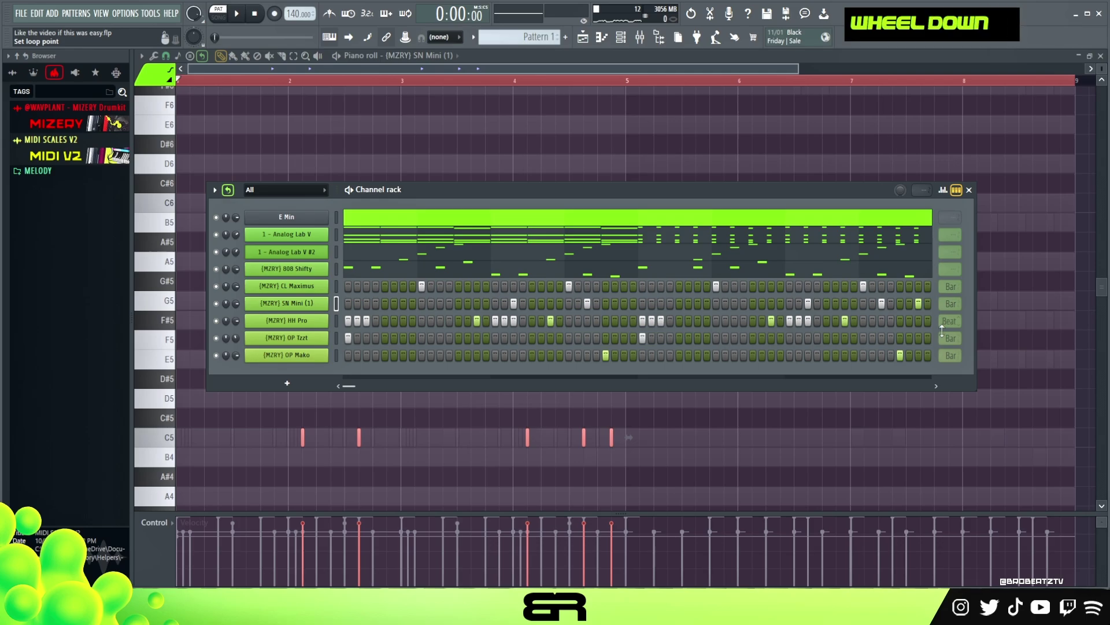
{"action": "mouse_move", "coordinate": [840, 191]}
{"action": "left_mouse_down"}
{"action": "mouse_move", "coordinate": [889, 192]}
{"action": "mouse_move", "coordinate": [829, 175]}
{"action": "left_mouse_up"}
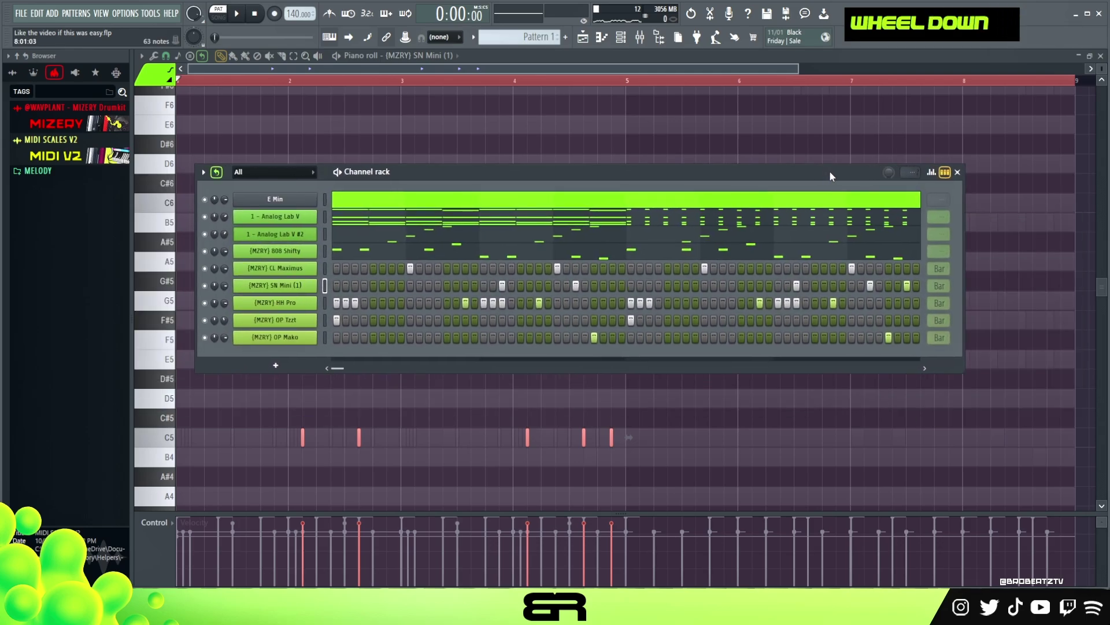